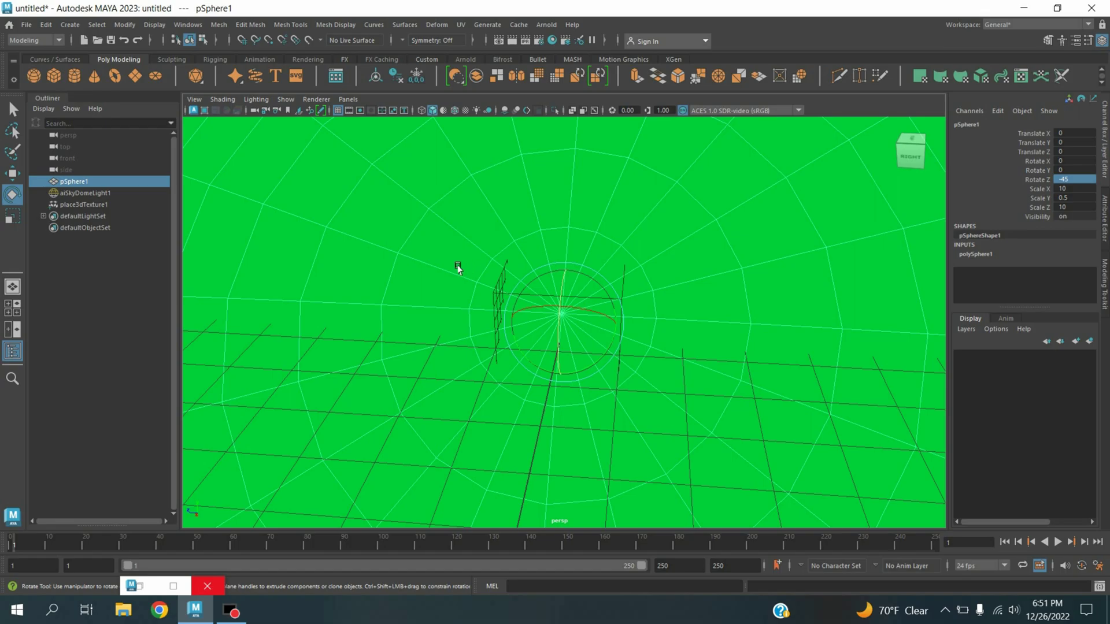
Preview the finished cloud render in Arnold RenderView full-screen, then minimize it
{"action": "left_click", "coordinate": [162, 586]}
{"action": "key", "text": "super+Up"}
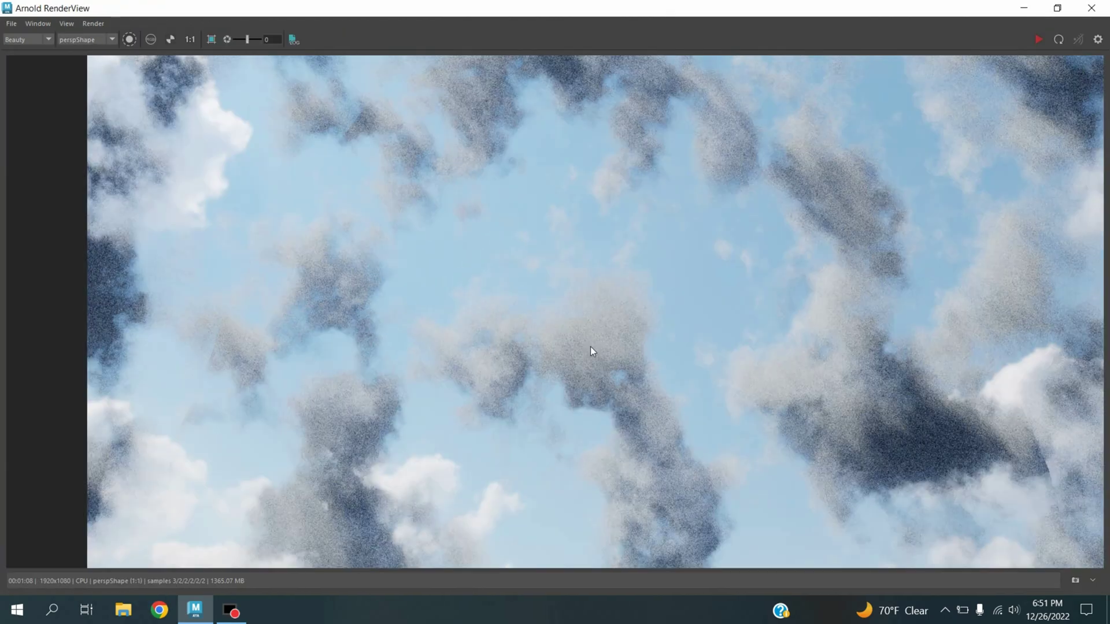
{"action": "left_click", "coordinate": [1024, 7]}
Start a new scene, discarding the old scene's unsaved changes
{"action": "left_click", "coordinate": [27, 25]}
{"action": "left_click", "coordinate": [41, 53]}
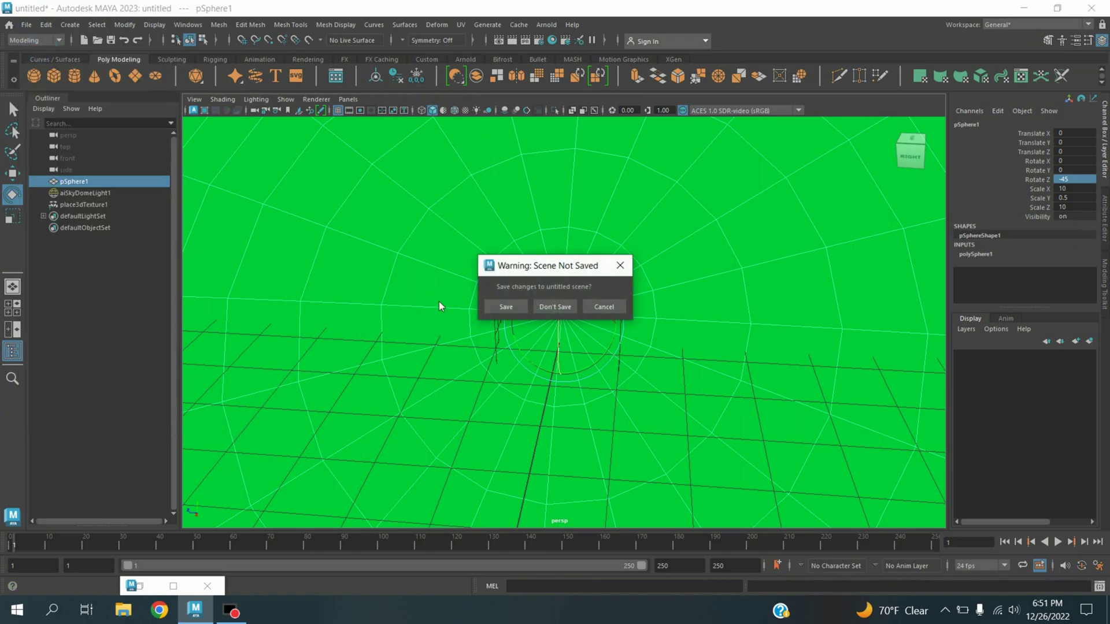
{"action": "left_click", "coordinate": [553, 305]}
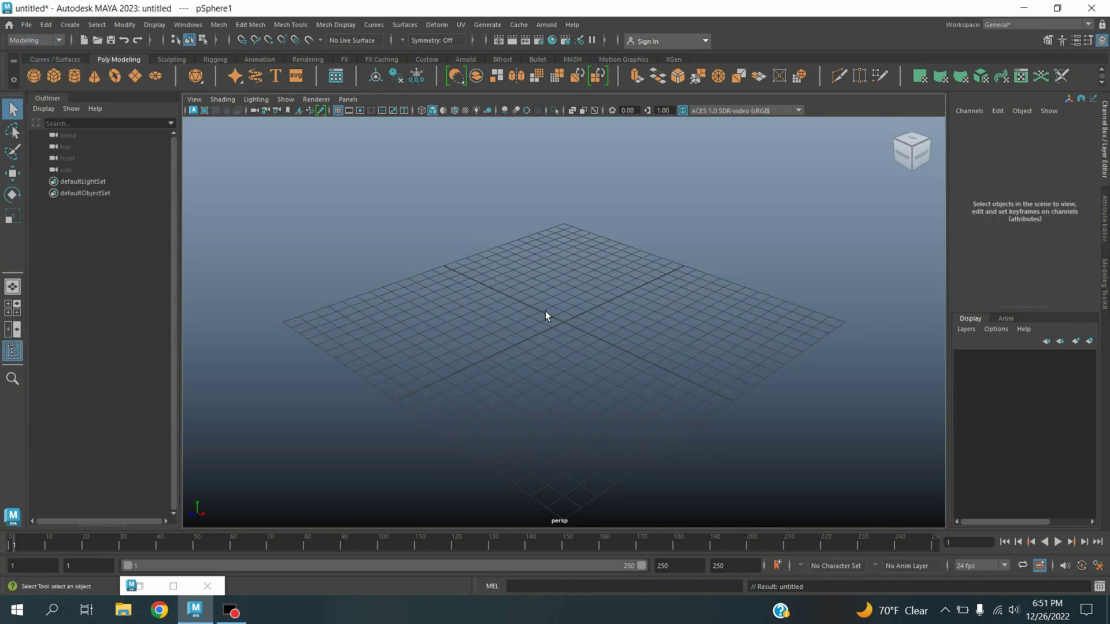
Create a polygon sphere and an Arnold Skydome Light, and show the light's attributes
{"action": "left_click", "coordinate": [35, 77]}
{"action": "left_click", "coordinate": [547, 24]}
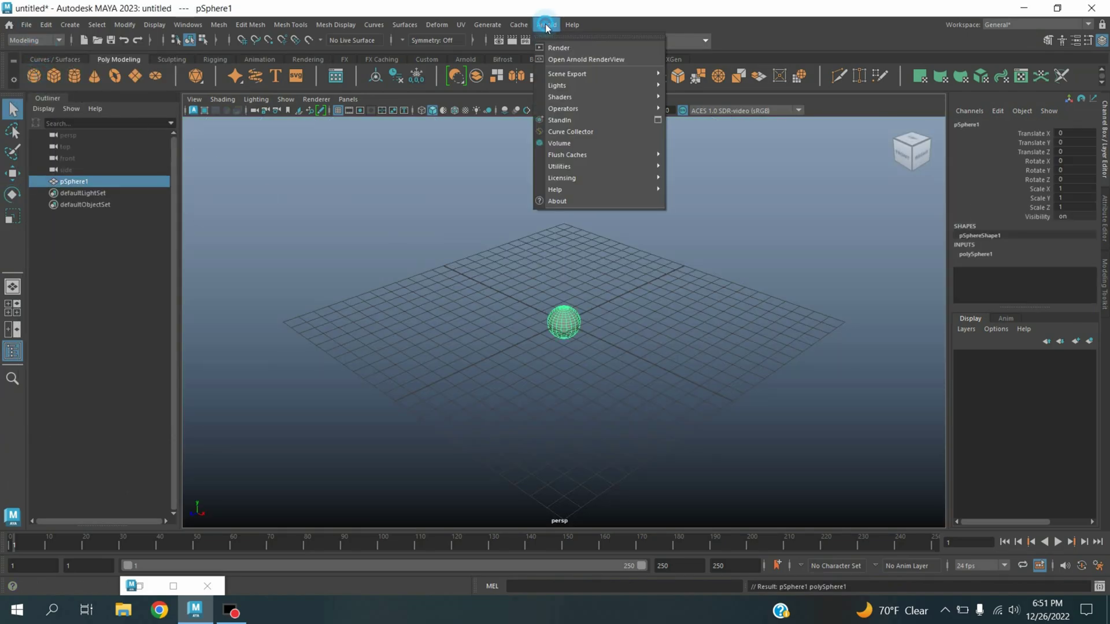
{"action": "mouse_move", "coordinate": [612, 87]}
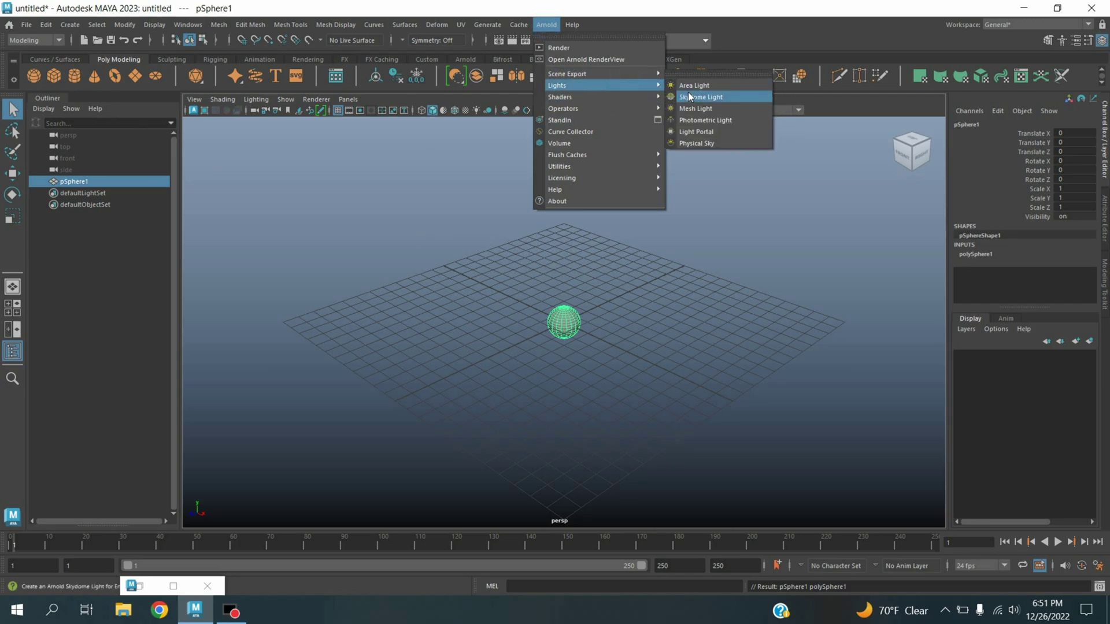
{"action": "left_click", "coordinate": [694, 96]}
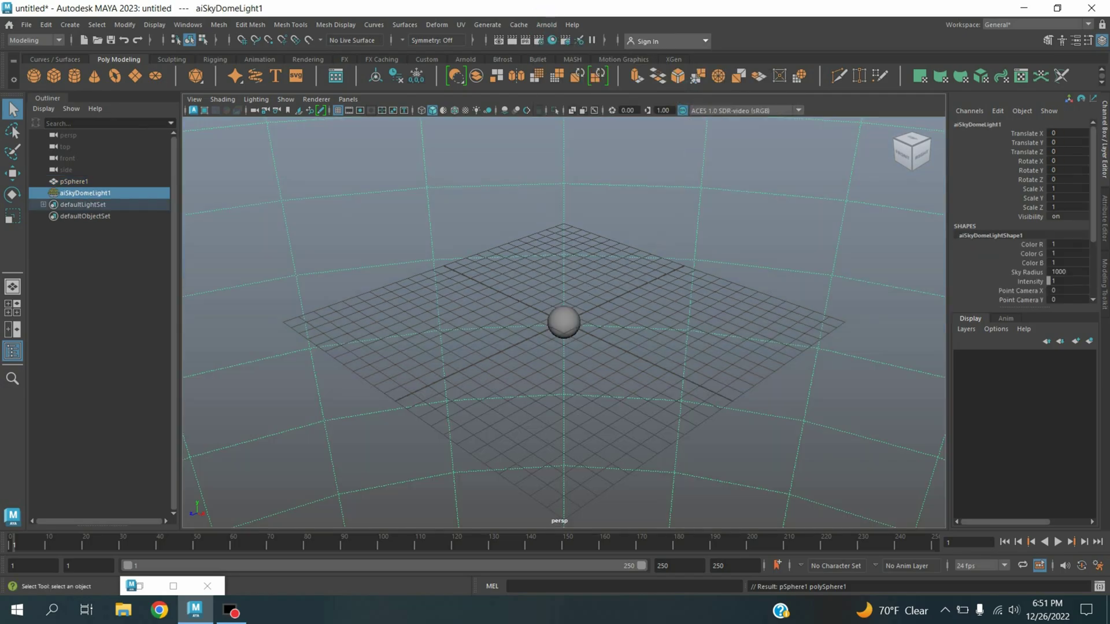
{"action": "key", "text": "ctrl+a"}
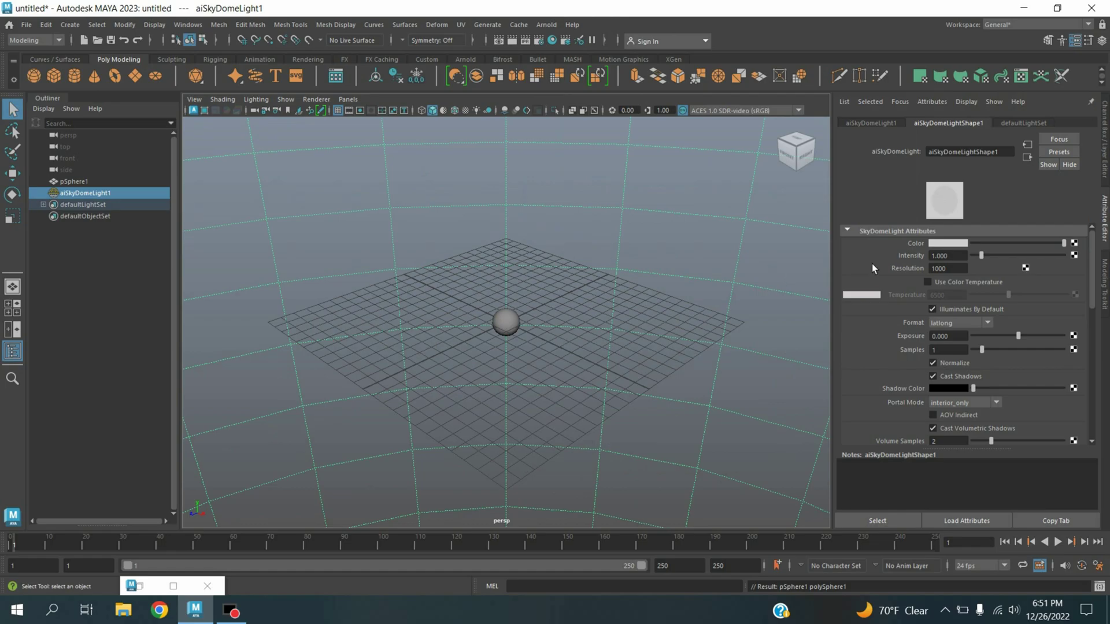
Map the Desktop's kloofendal_48d_partly_cloudy_puresky_4k.exr as the skydome color, then select the sphere
{"action": "left_click", "coordinate": [1073, 243]}
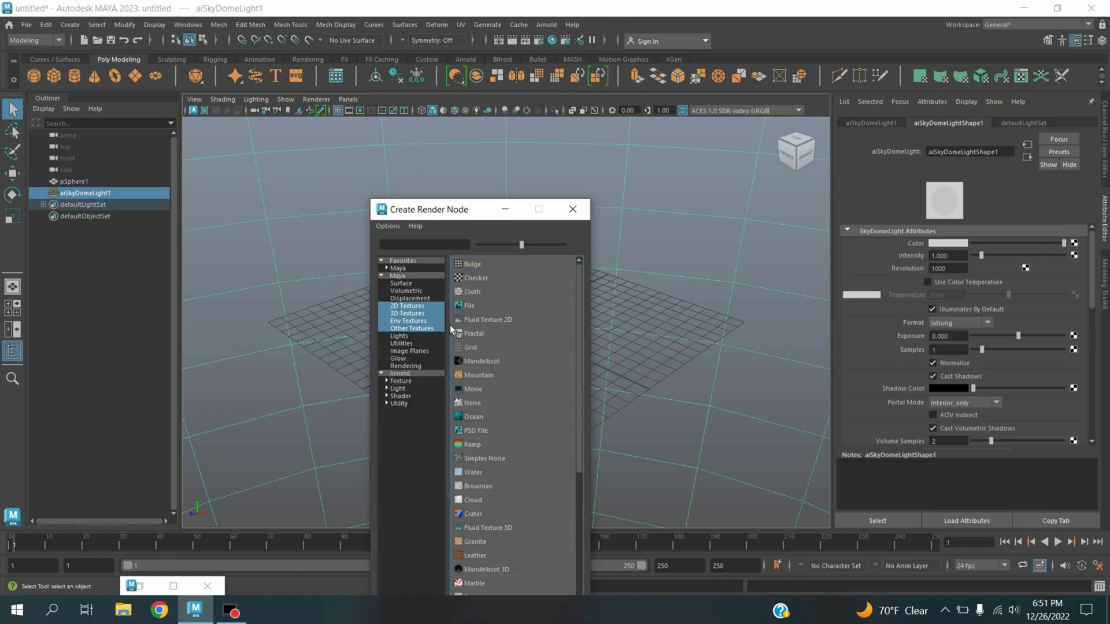
{"action": "left_click", "coordinate": [481, 310]}
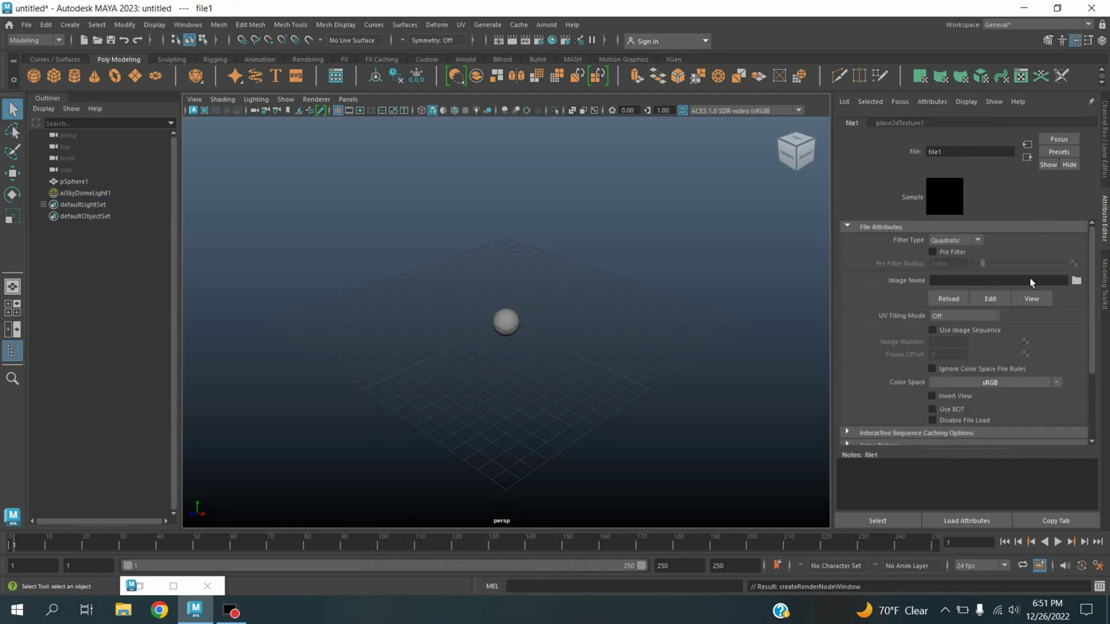
{"action": "left_click", "coordinate": [1077, 282]}
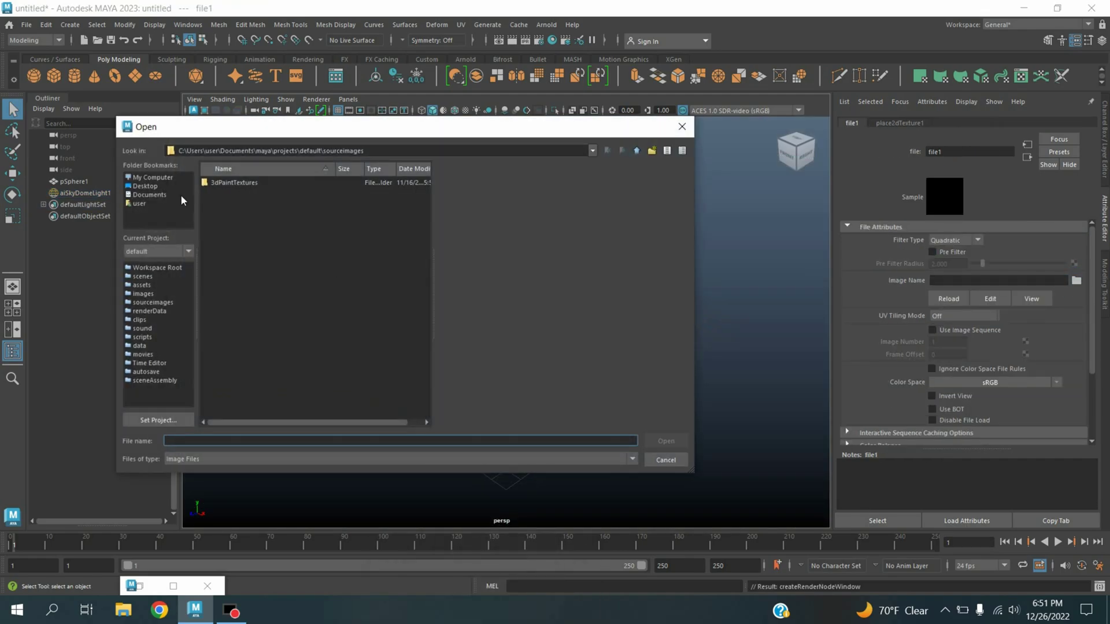
{"action": "left_click", "coordinate": [150, 186]}
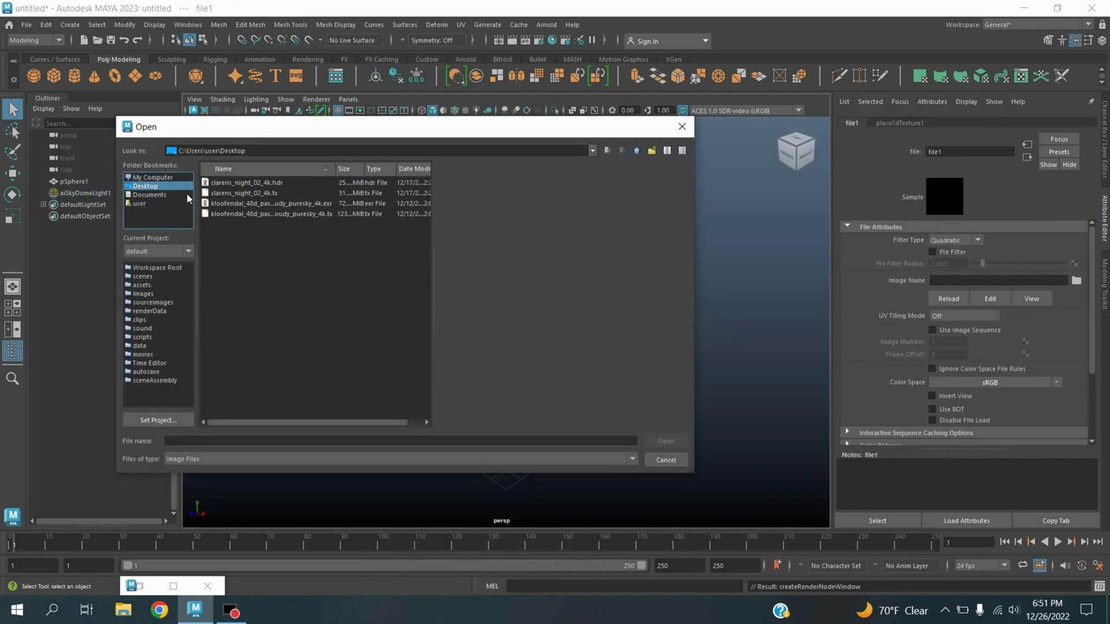
{"action": "left_click", "coordinate": [237, 205]}
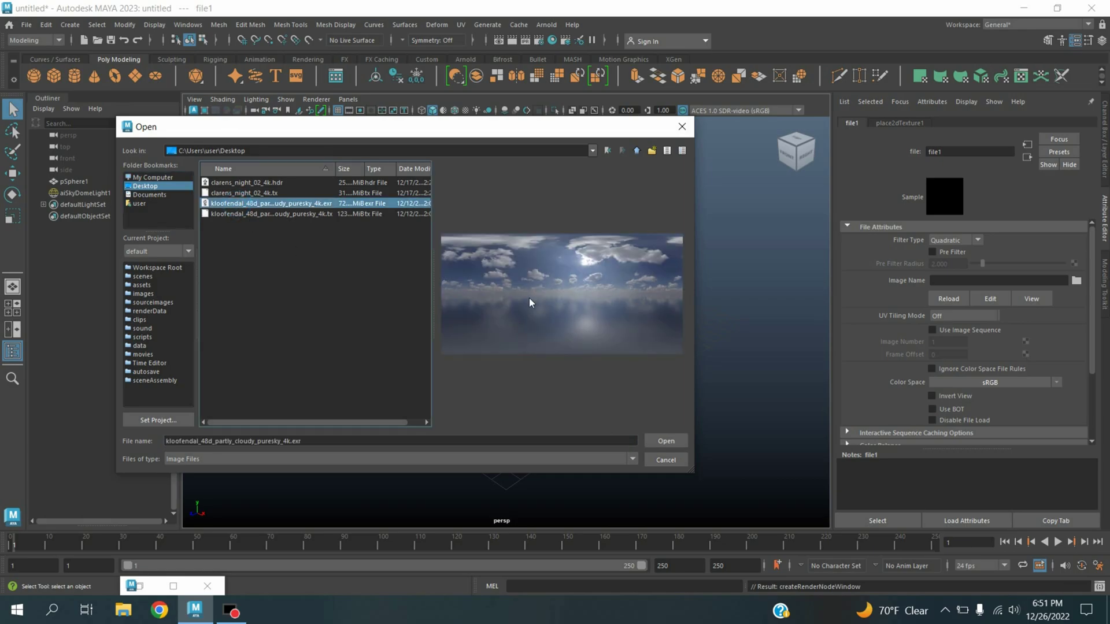
{"action": "left_click", "coordinate": [662, 440]}
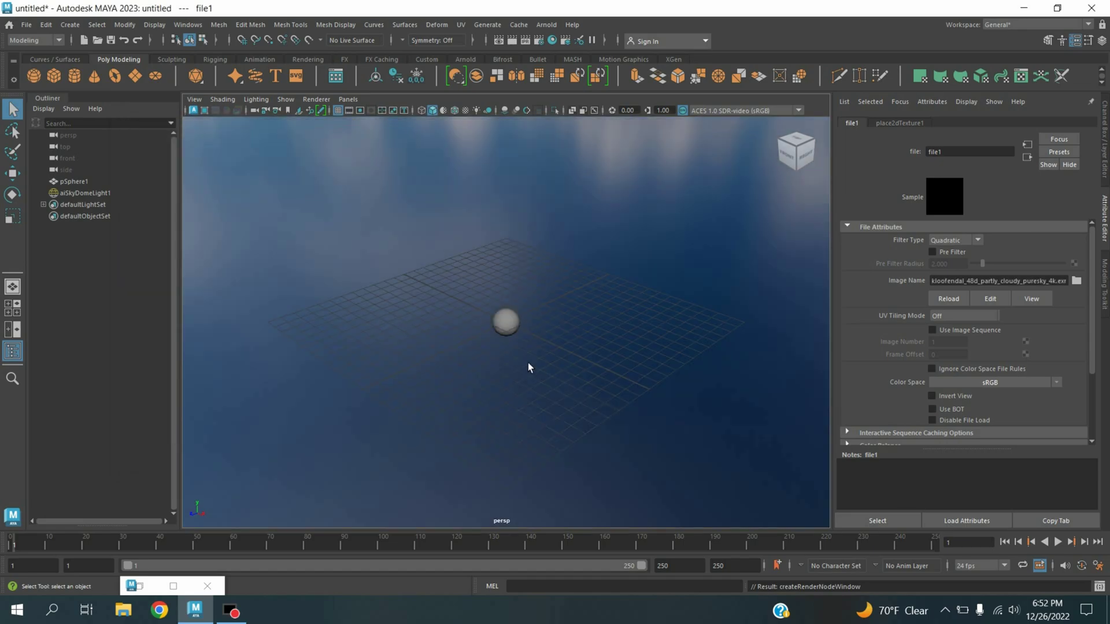
{"action": "left_click", "coordinate": [506, 307]}
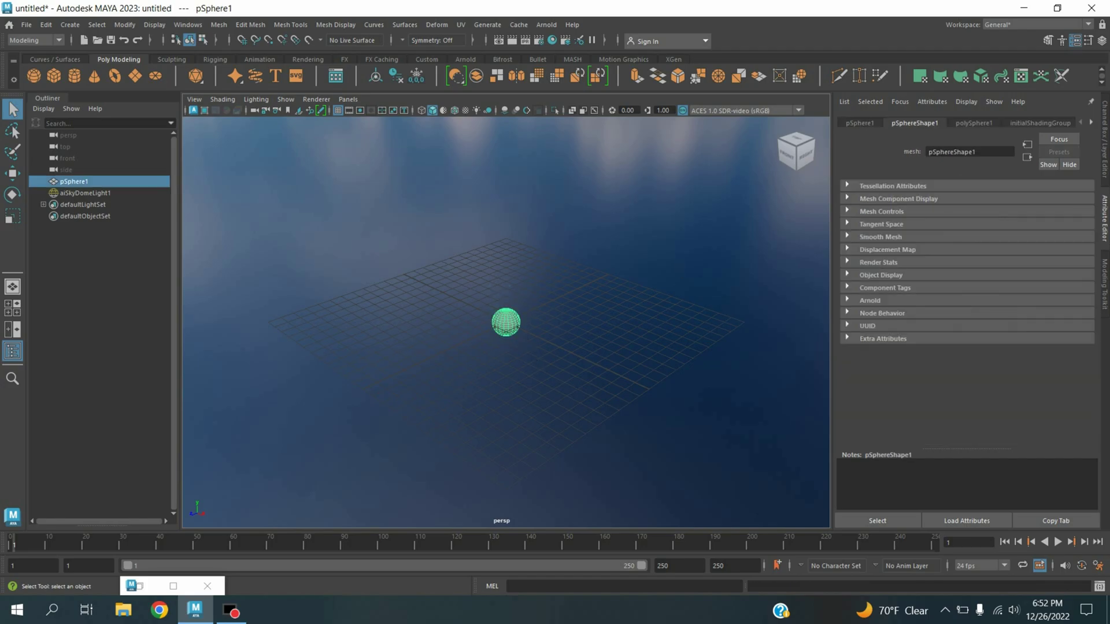
Scale the sphere to 10, 0.5, 10 to flatten it into a disc
{"action": "left_click", "coordinate": [1104, 197]}
{"action": "left_click_drag", "start_coordinate": [1069, 189], "coordinate": [1075, 210]}
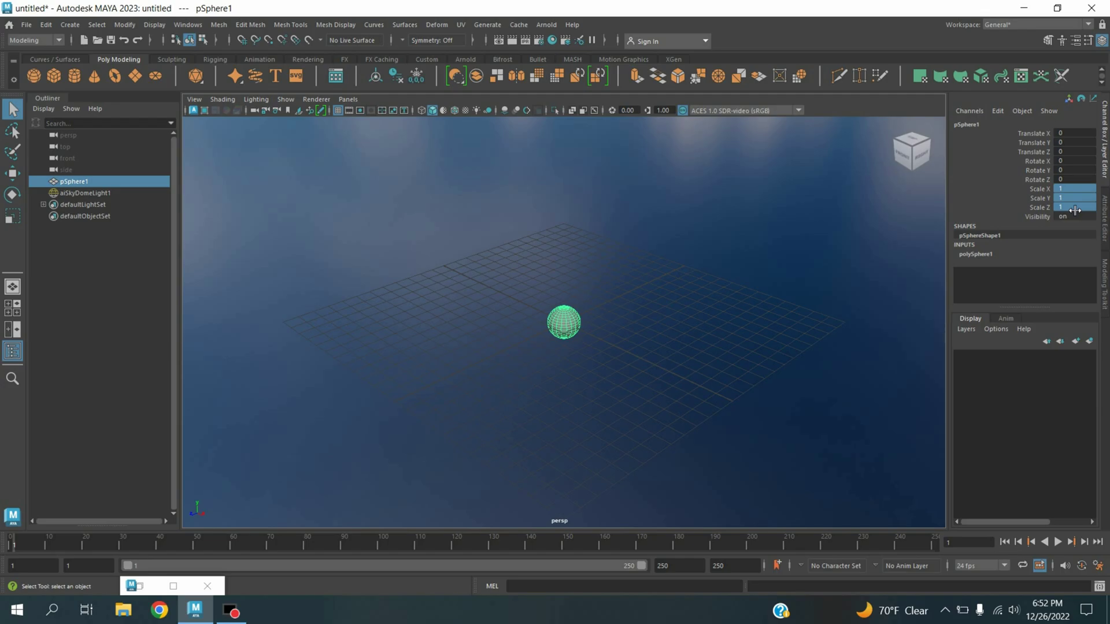
{"action": "left_click", "coordinate": [1075, 207]}
{"action": "type", "text": "0"}
{"action": "key", "text": "Return"}
{"action": "left_click", "coordinate": [1071, 198]}
{"action": "key", "text": "BackSpace"}
{"action": "type", "text": ".5"}
{"action": "key", "text": "Return"}
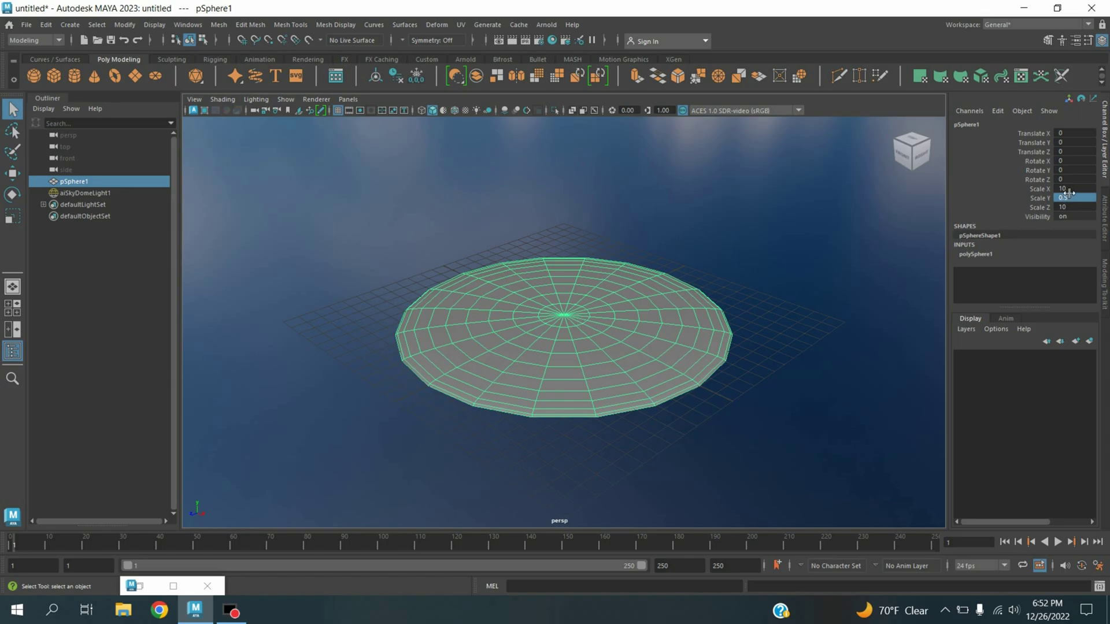
Rotate the disc -45 degrees around Z
{"action": "double_click", "coordinate": [1069, 180]}
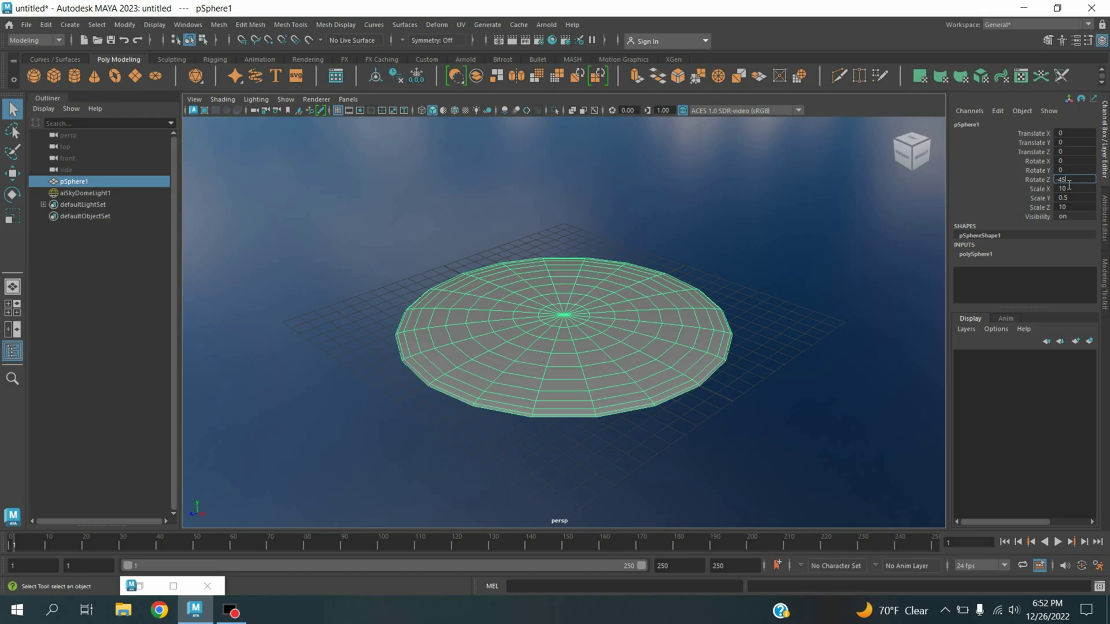
{"action": "type", "text": "-45"}
{"action": "key", "text": "Return"}
{"action": "scroll", "coordinate": [608, 338], "scroll_direction": "up", "scroll_amount": 5}
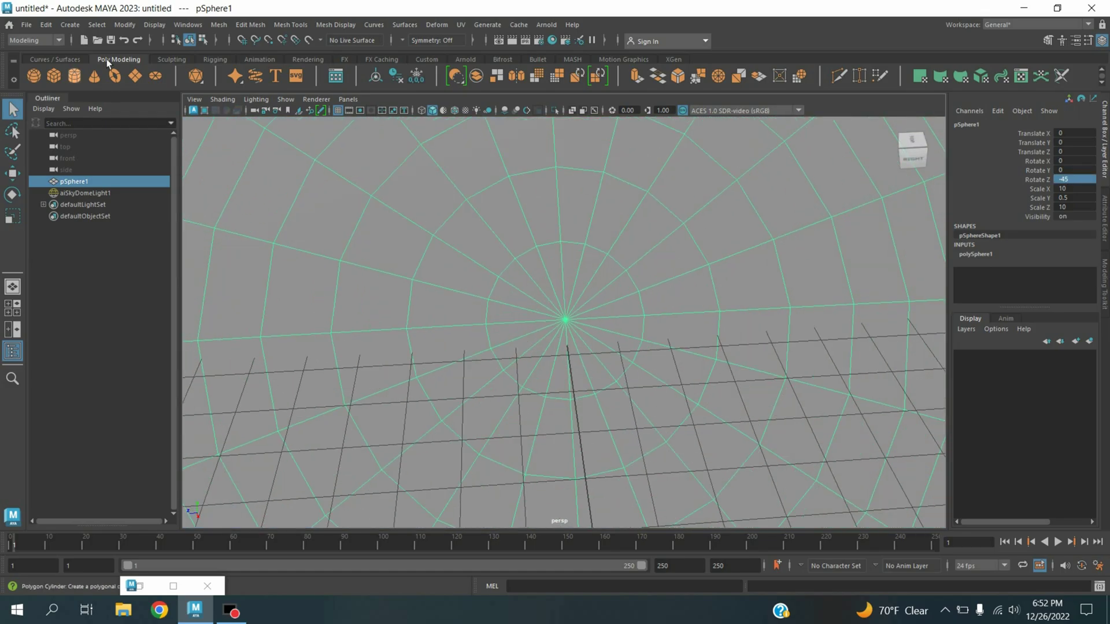
In Render Settings, set the image size preset to HD_1080
{"action": "left_click", "coordinate": [191, 26]}
{"action": "mouse_move", "coordinate": [238, 120]}
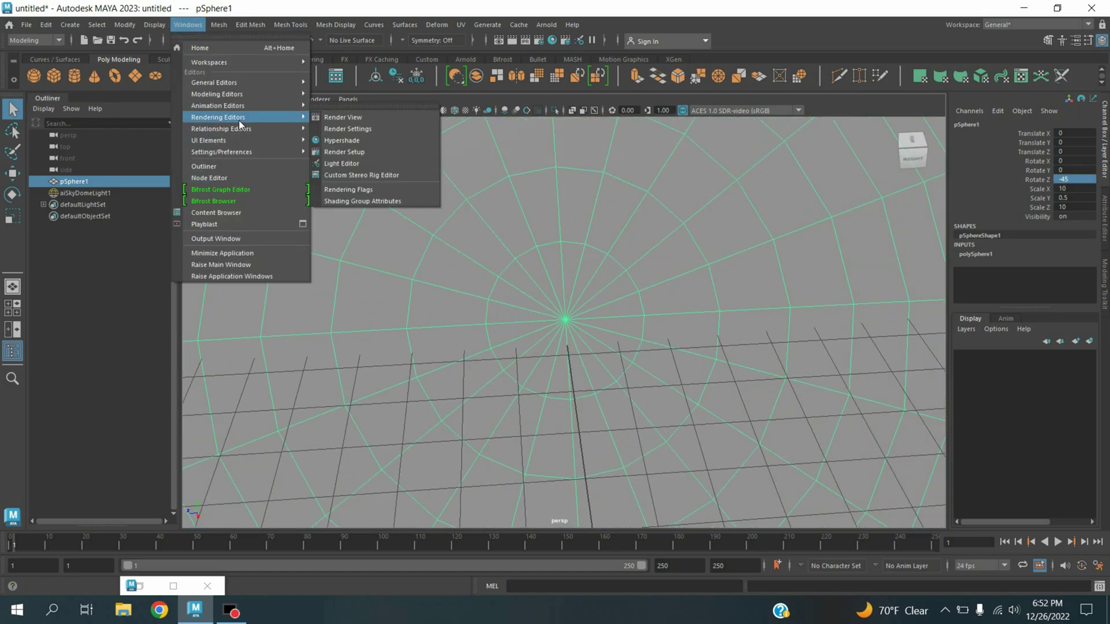
{"action": "left_click", "coordinate": [327, 129]}
{"action": "scroll", "coordinate": [215, 259], "scroll_direction": "down", "scroll_amount": 10}
{"action": "left_click", "coordinate": [290, 250]}
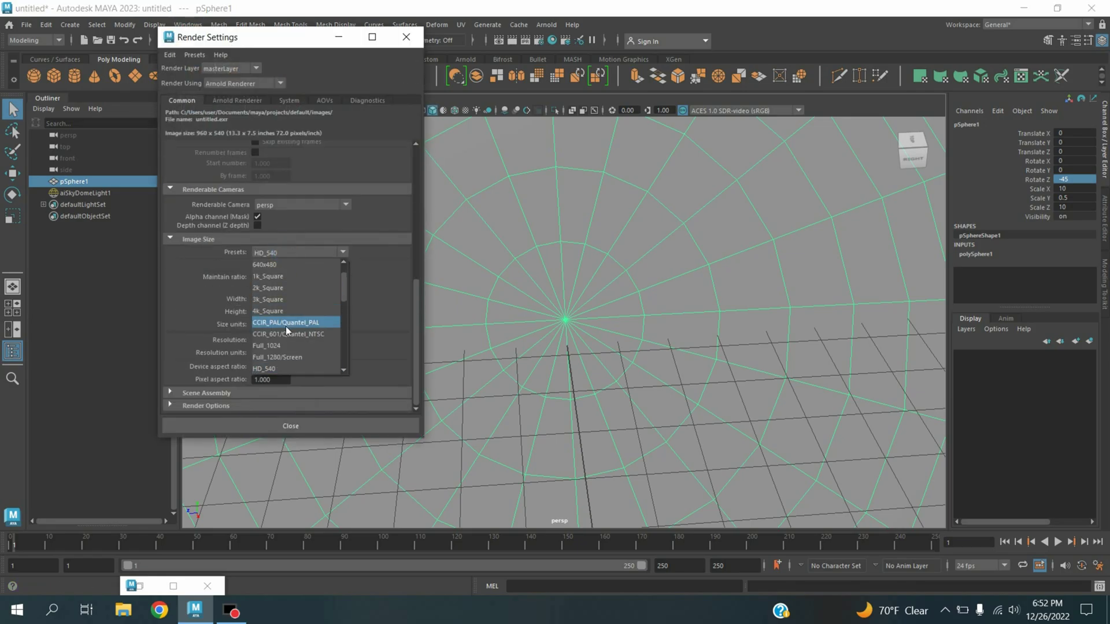
{"action": "left_click", "coordinate": [287, 356]}
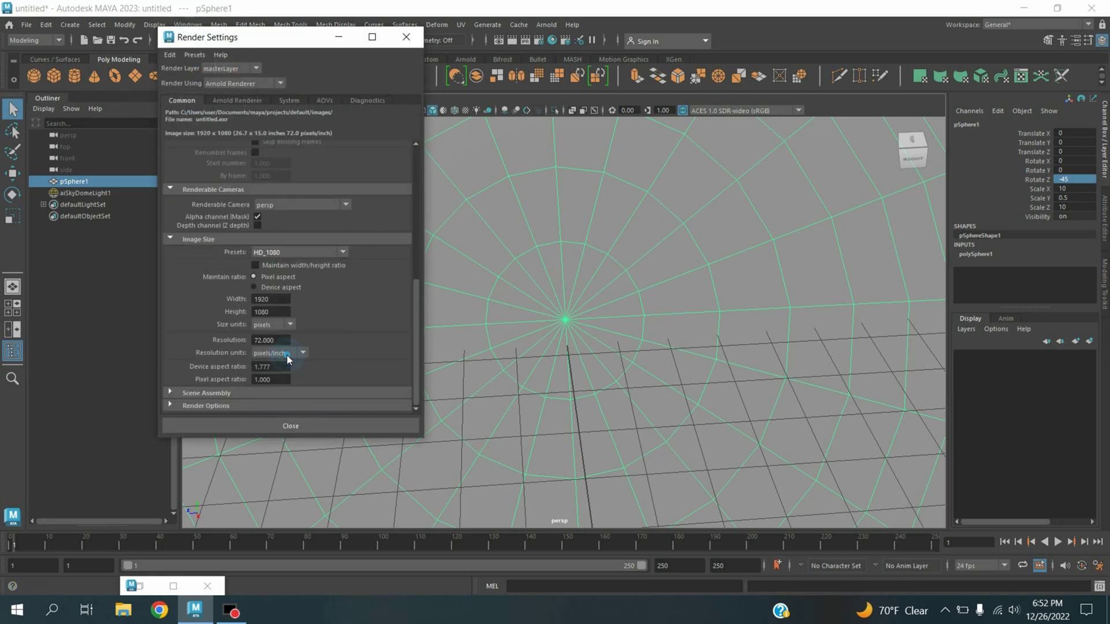
Set an aiPhysicalSky as the Arnold environment background, then close Render Settings
{"action": "left_click", "coordinate": [229, 101]}
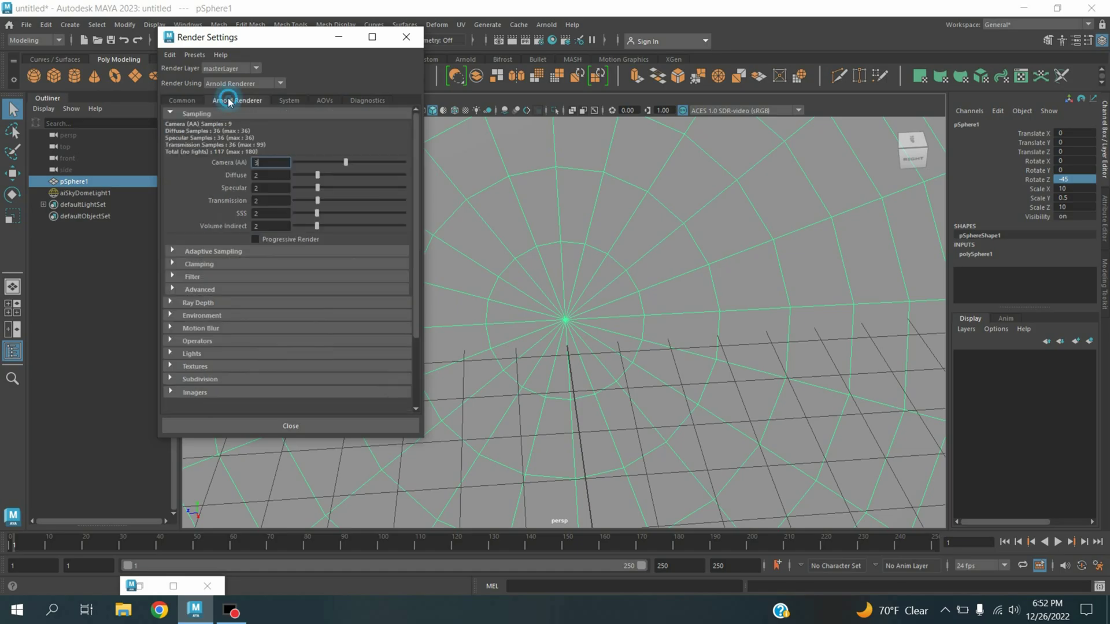
{"action": "left_click", "coordinate": [169, 315]}
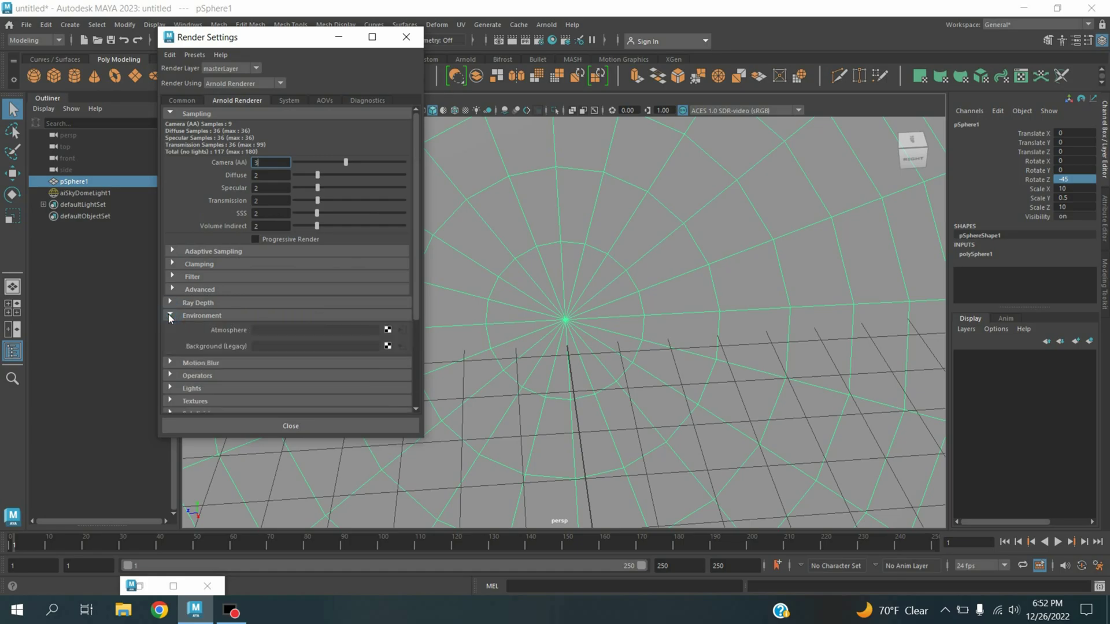
{"action": "left_click", "coordinate": [389, 348]}
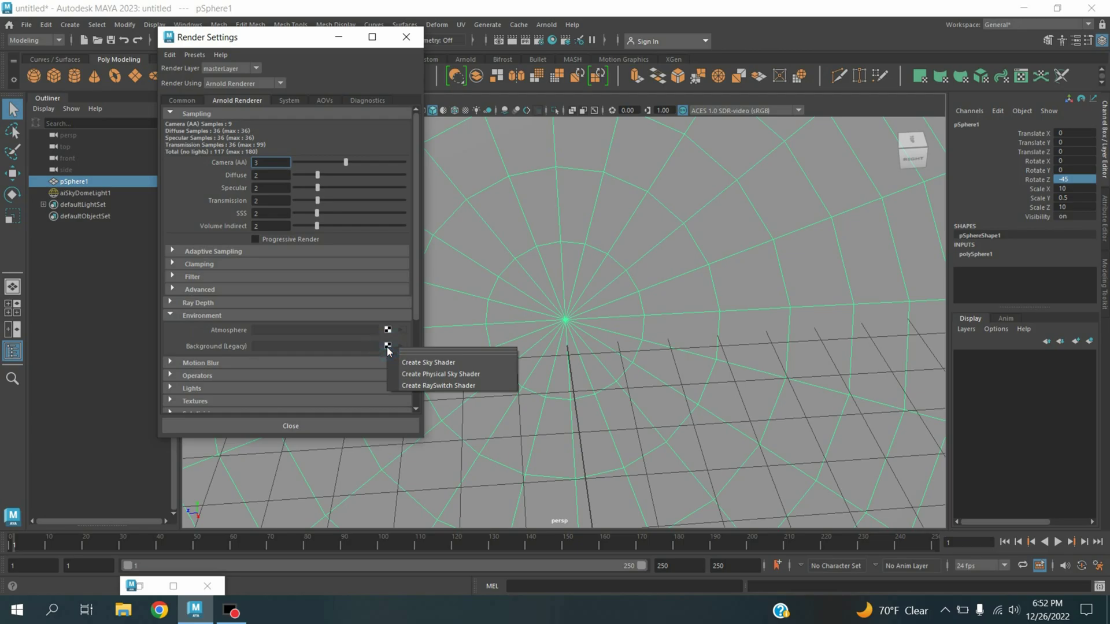
{"action": "left_click", "coordinate": [459, 376]}
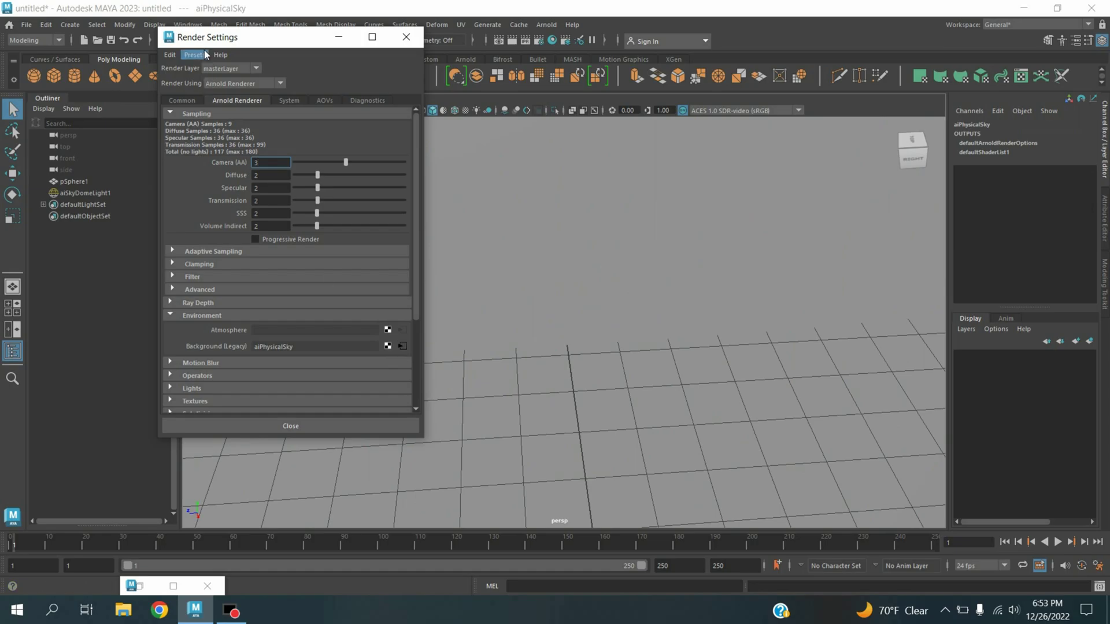
{"action": "left_click", "coordinate": [406, 37]}
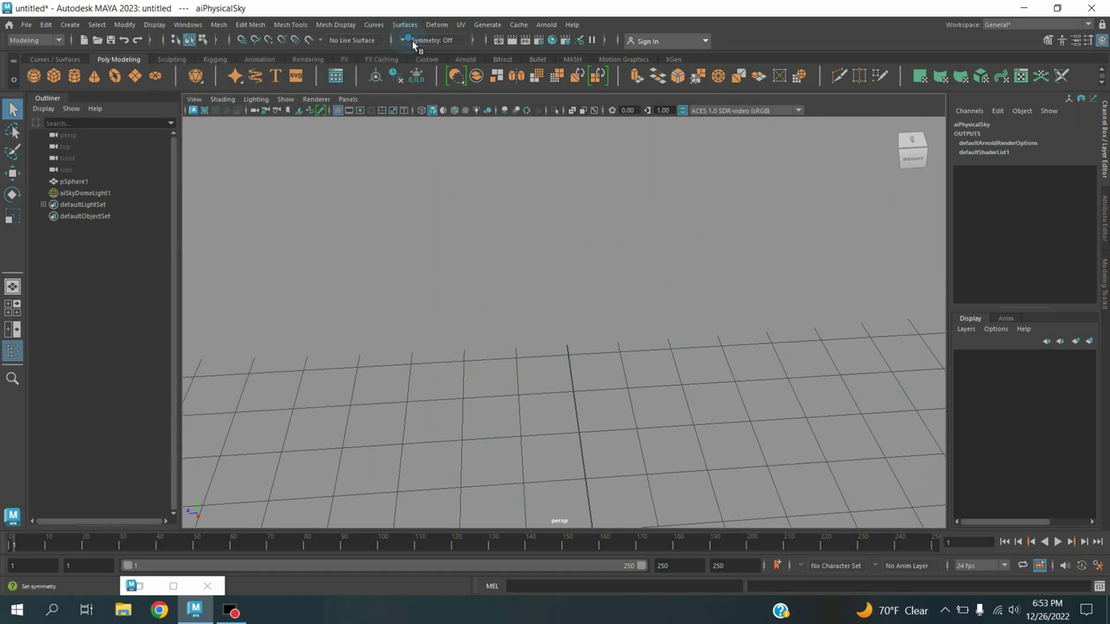
In the Node Editor, create an aiStandardVolume node beside aiPhysicalSky, then select pSphere1
{"action": "left_click", "coordinate": [185, 27]}
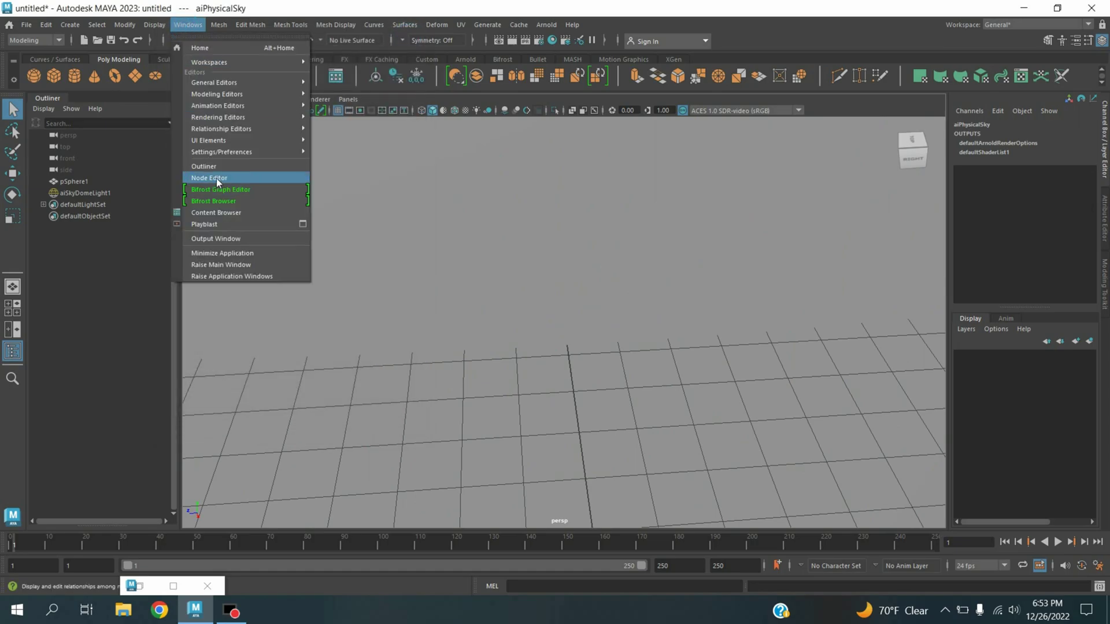
{"action": "left_click", "coordinate": [215, 178]}
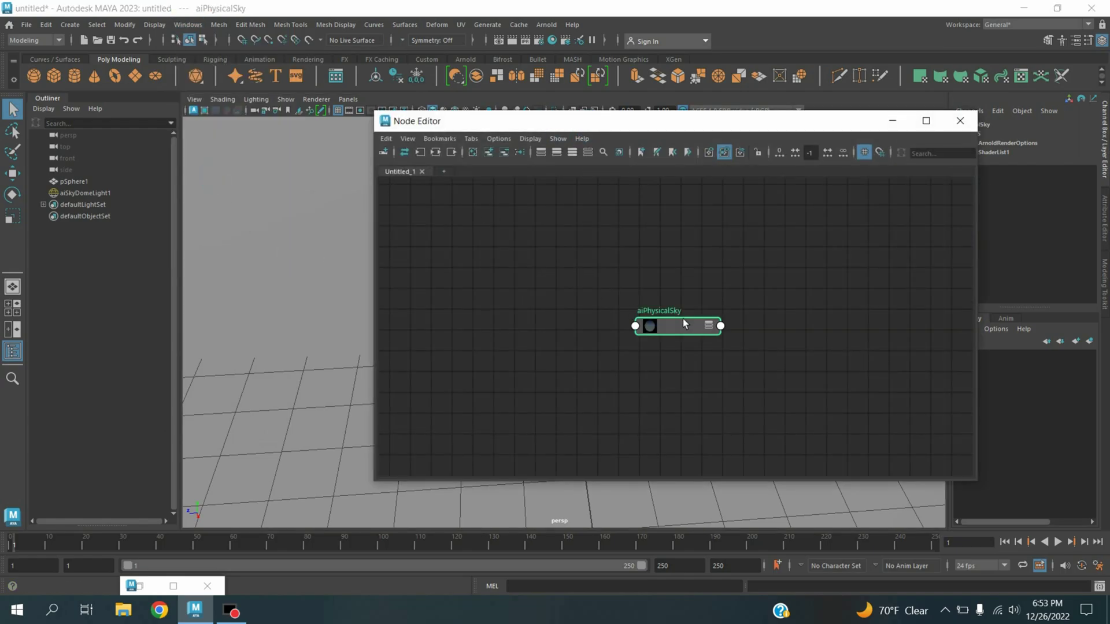
{"action": "key", "text": "Tab"}
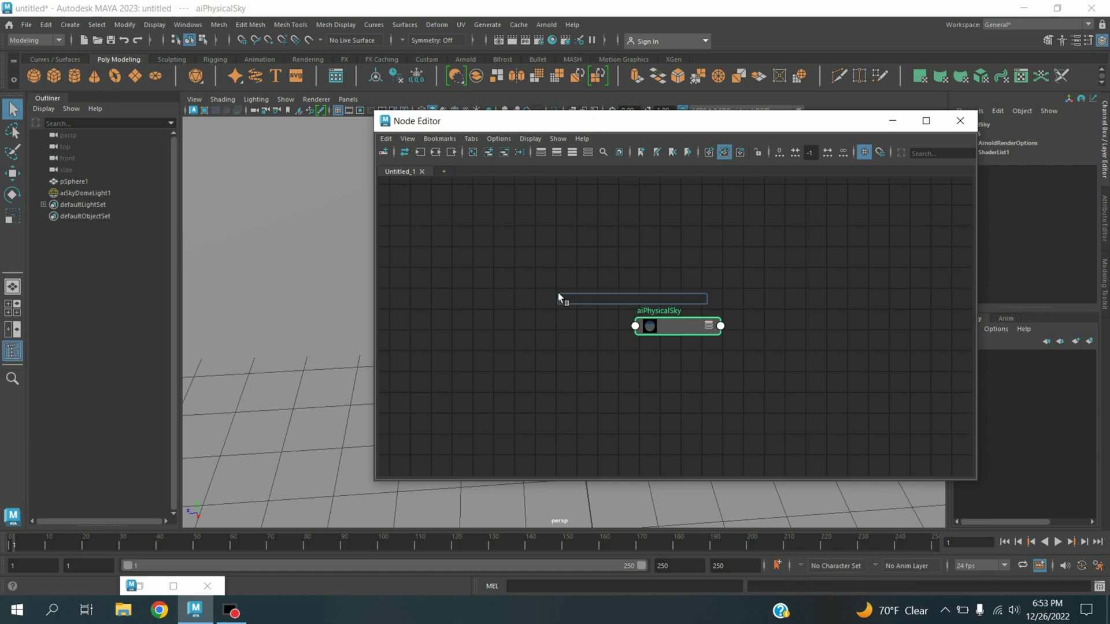
{"action": "type", "text": "a"}
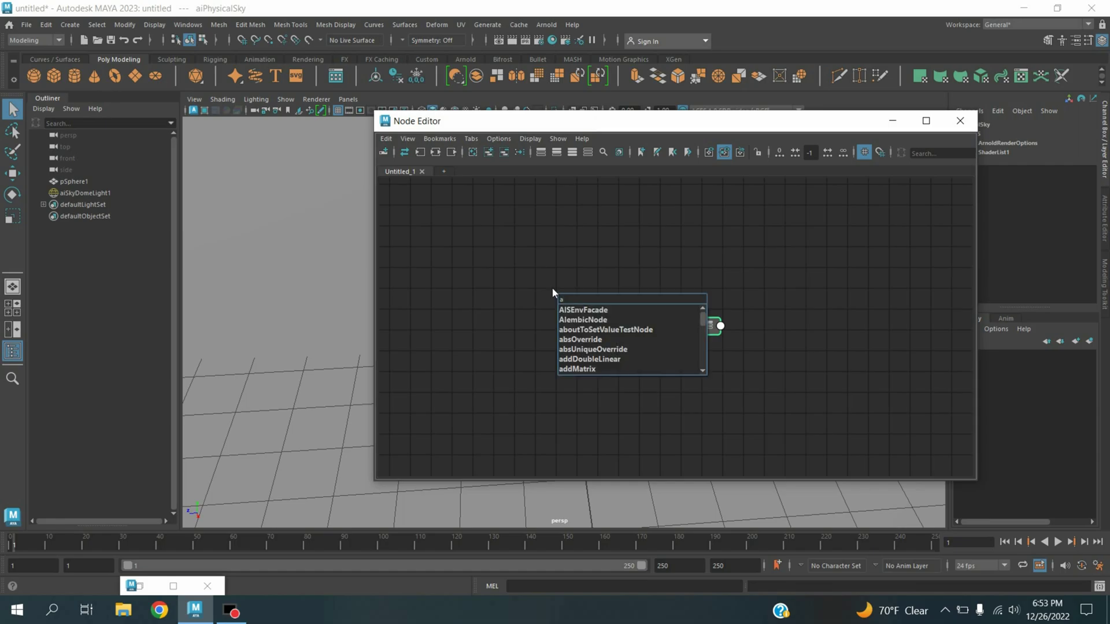
{"action": "type", "text": "is"}
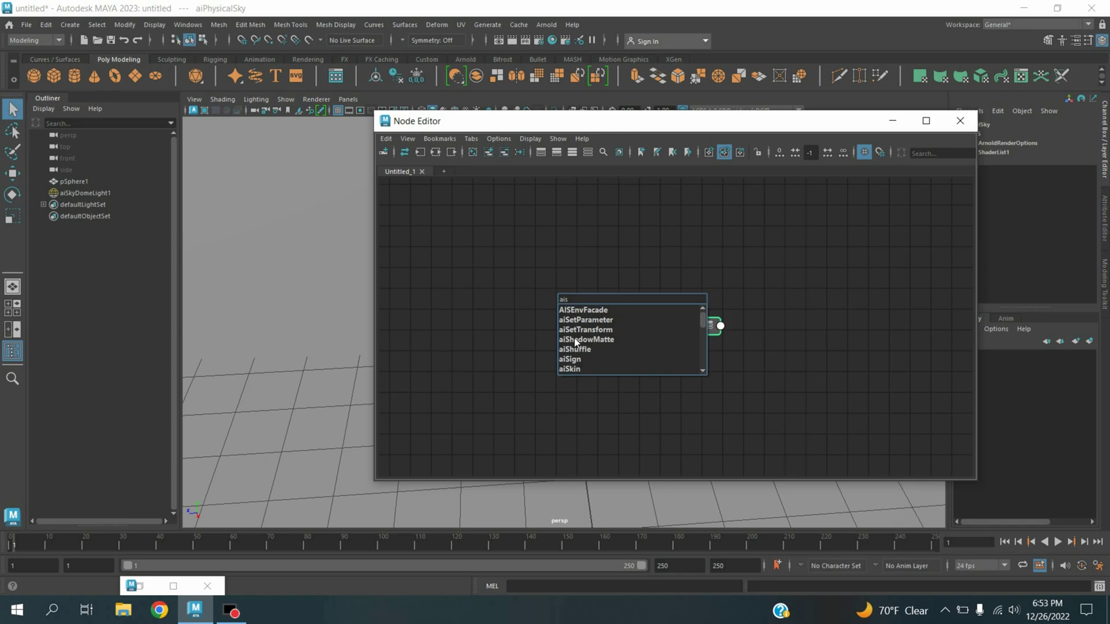
{"action": "type", "text": "t"}
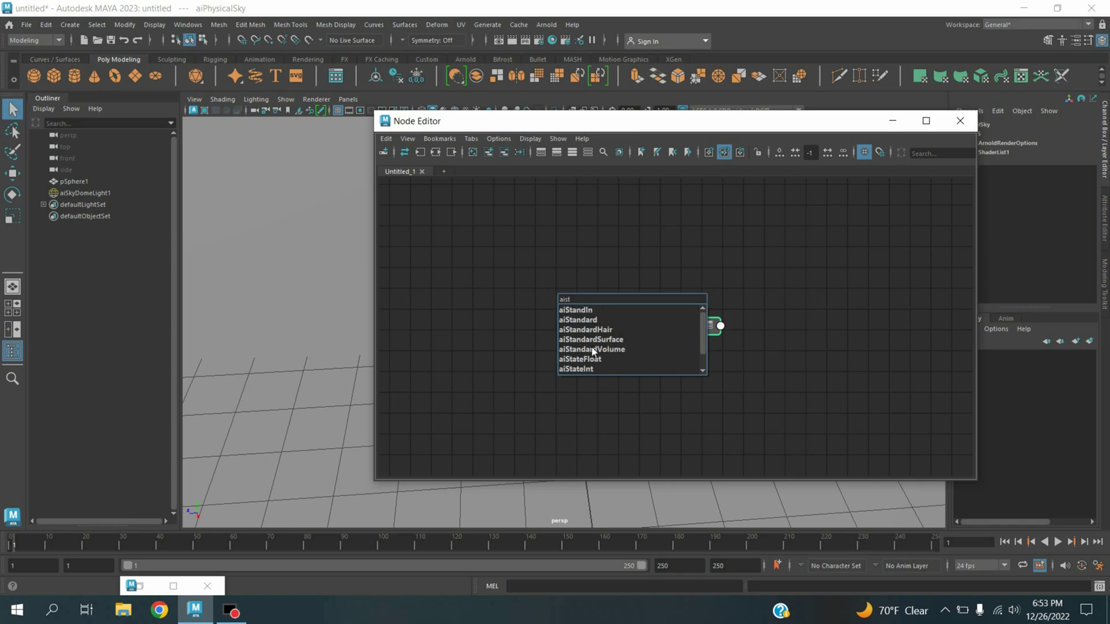
{"action": "left_click", "coordinate": [592, 349]}
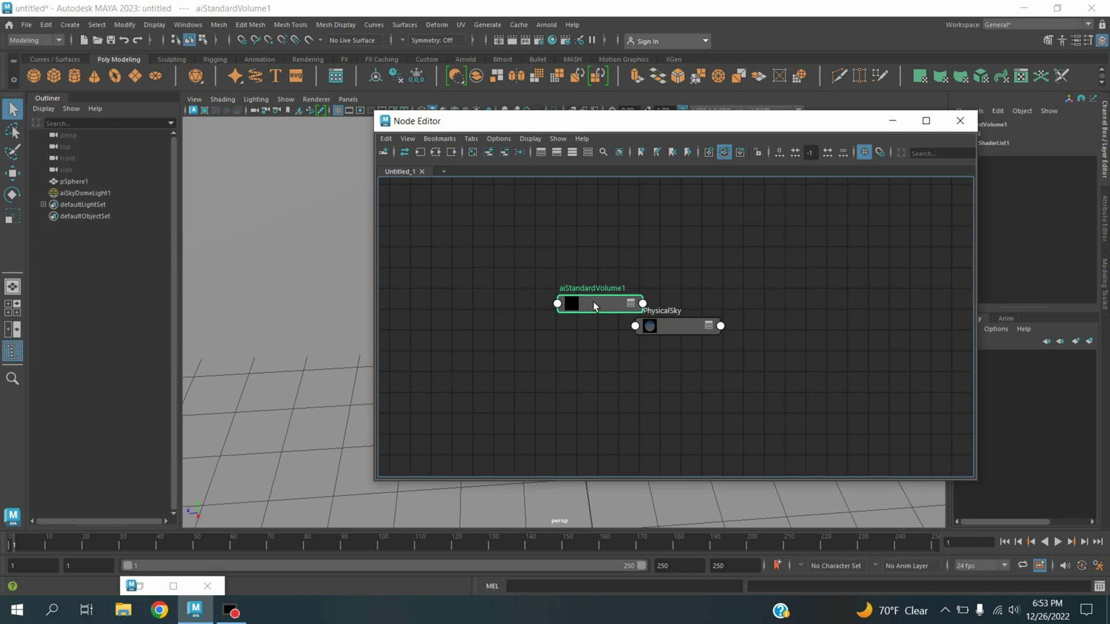
{"action": "left_click_drag", "start_coordinate": [593, 302], "coordinate": [563, 296]}
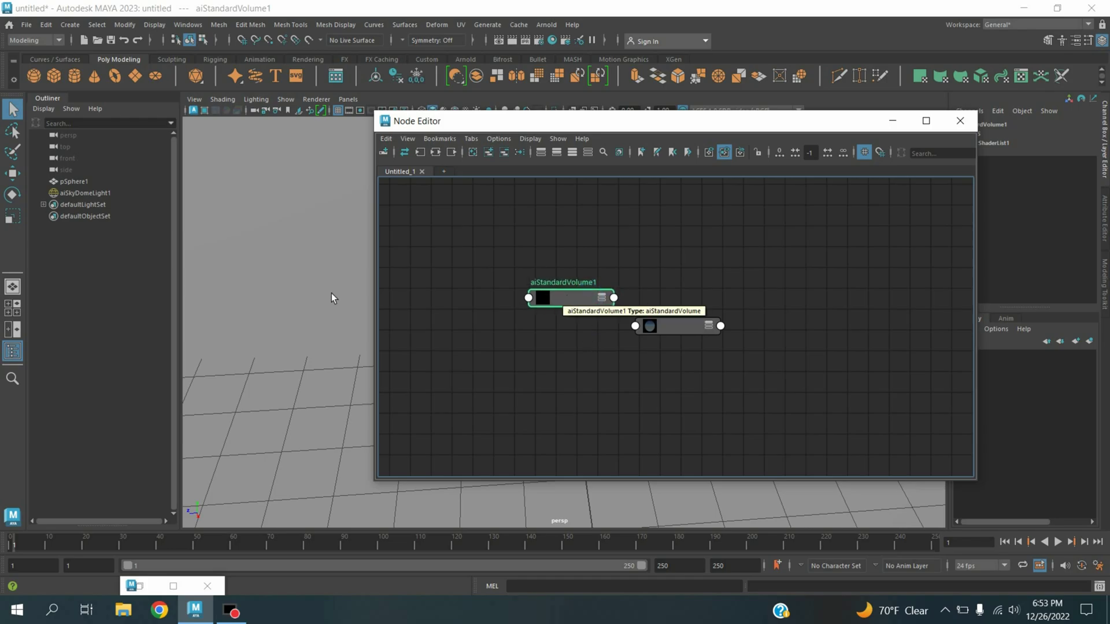
{"action": "left_click", "coordinate": [289, 211]}
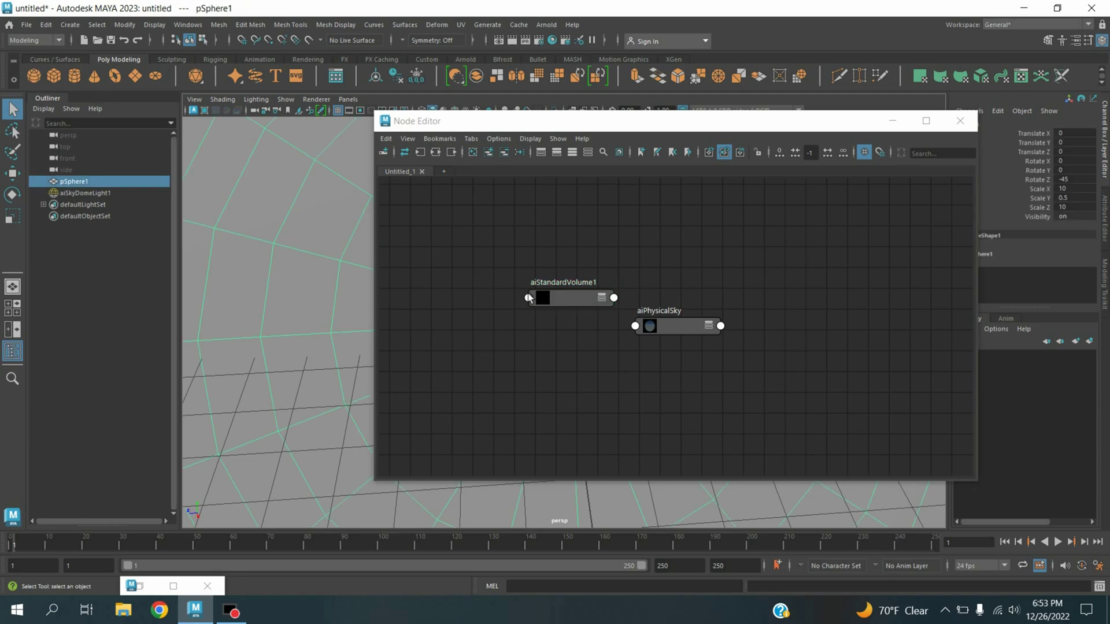
Assign aiStandardVolume1 to the selected sphere and select the shader node
{"action": "right_click_drag", "start_coordinate": [560, 299], "coordinate": [529, 270]}
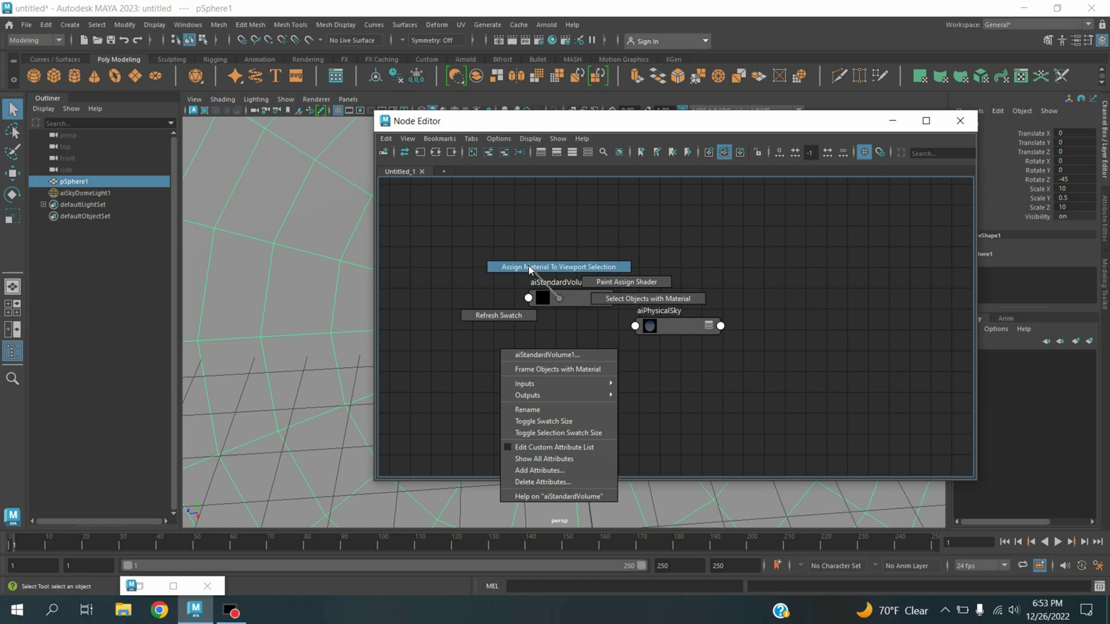
{"action": "right_click_drag", "start_coordinate": [529, 270], "coordinate": [529, 269]}
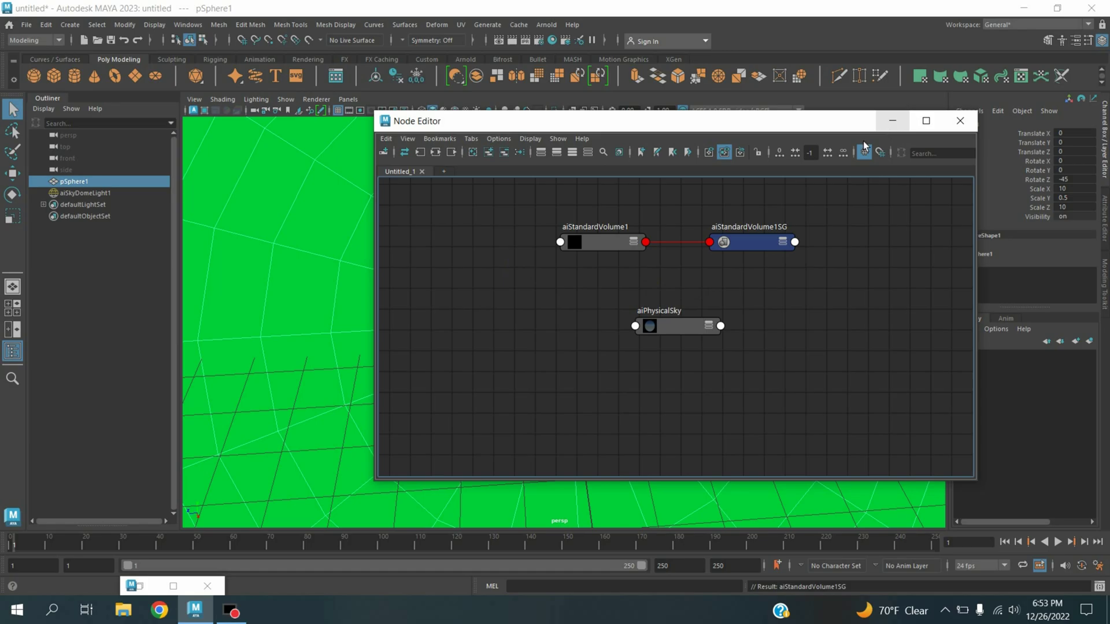
{"action": "left_click", "coordinate": [604, 250]}
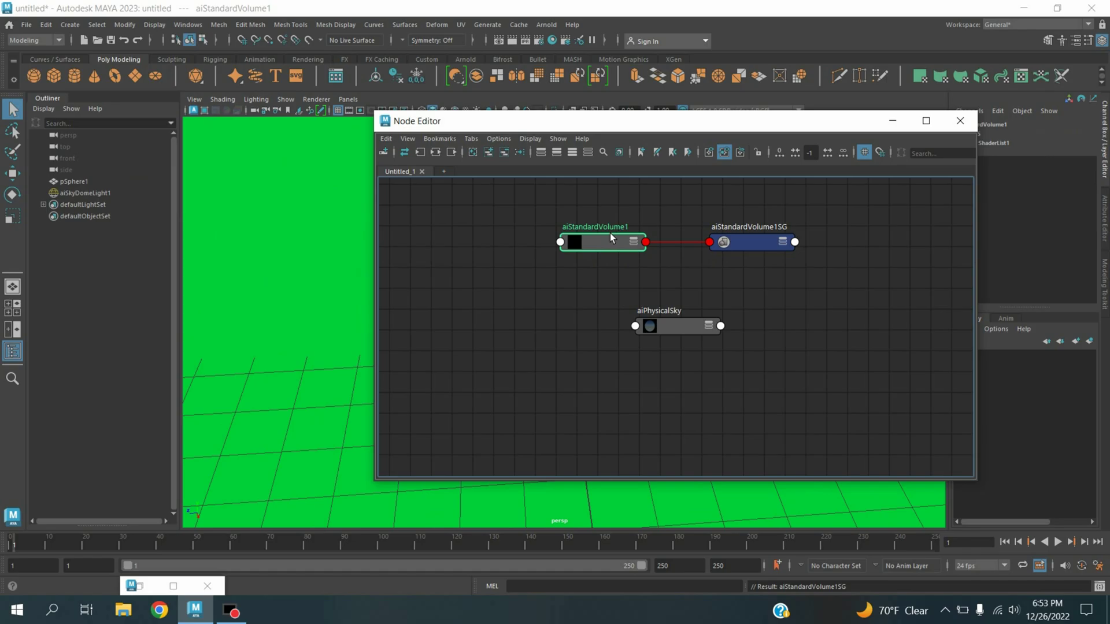
Set the aiStandardVolume1 shader's Density to 1.3
{"action": "left_click", "coordinate": [893, 121]}
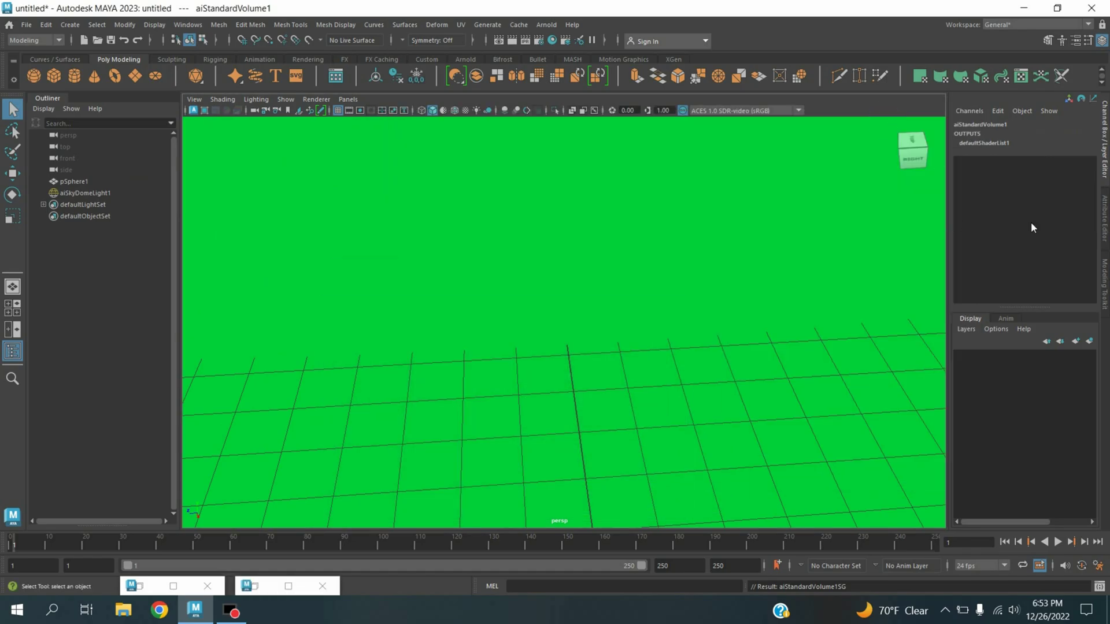
{"action": "key", "text": "ctrl+a"}
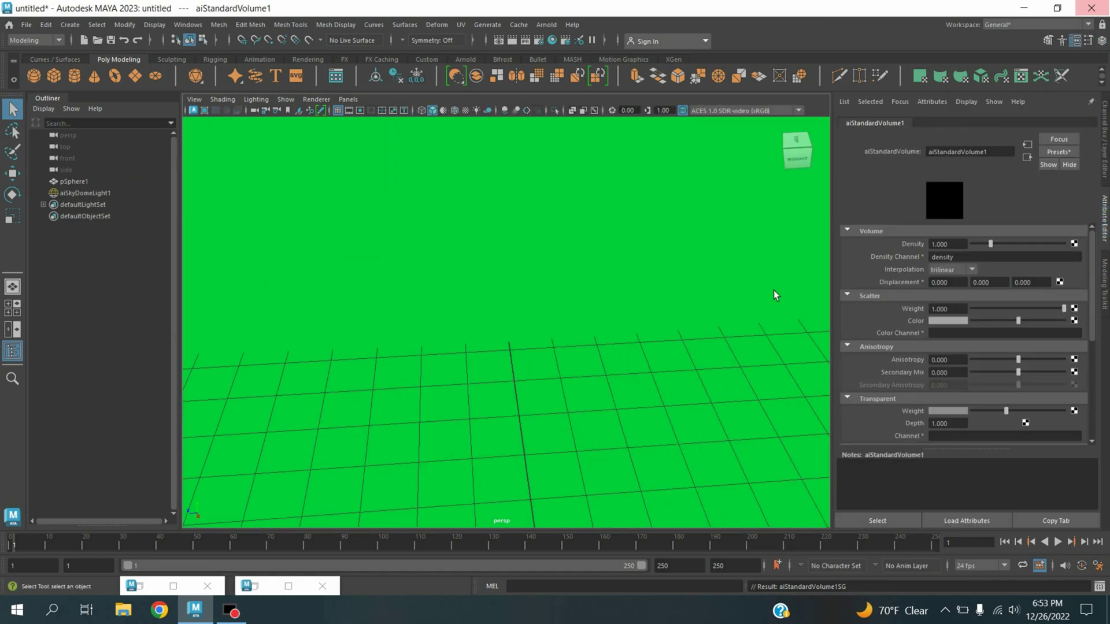
{"action": "double_click", "coordinate": [956, 246]}
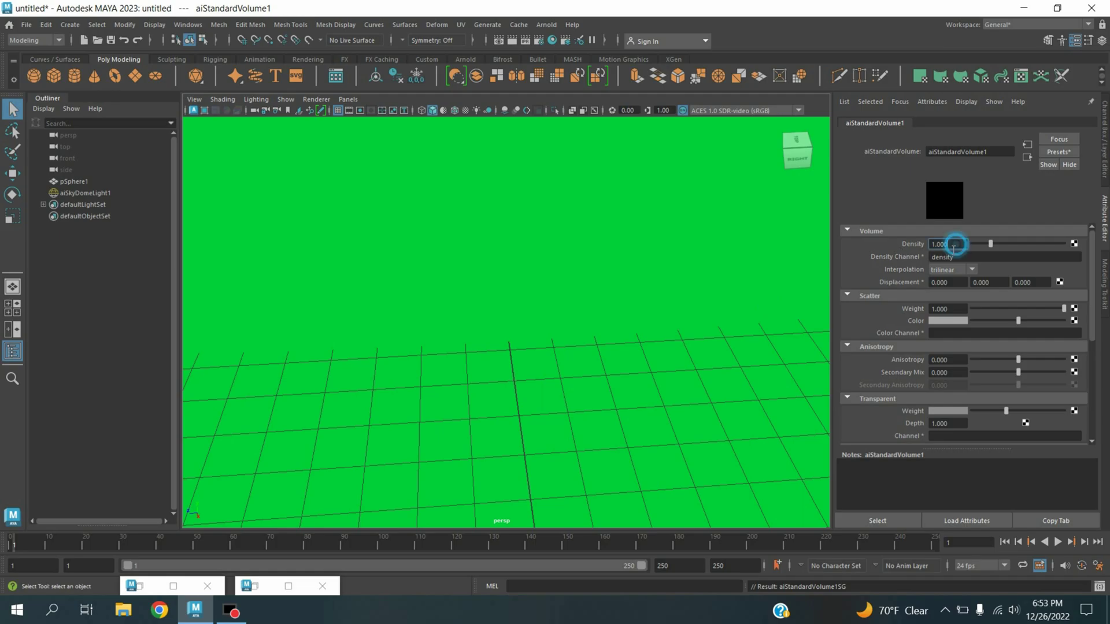
{"action": "type", "text": "3"}
{"action": "key", "text": "Return"}
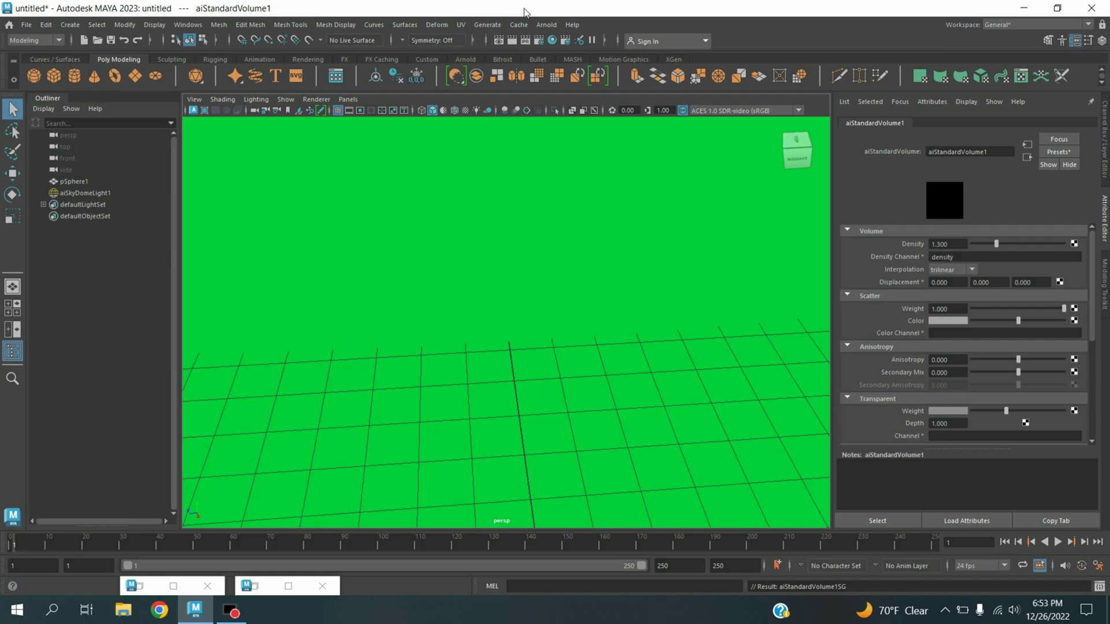
Set pSphere1's Arnold Volume Attributes Step Size to 0.1
{"action": "left_click", "coordinate": [74, 181]}
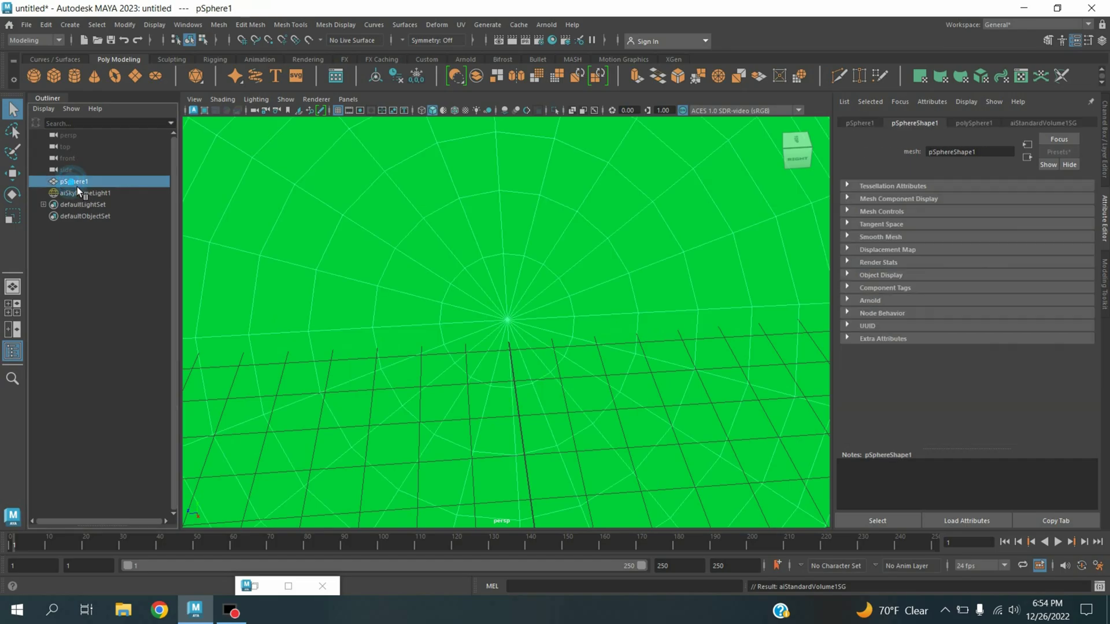
{"action": "left_click", "coordinate": [855, 303]}
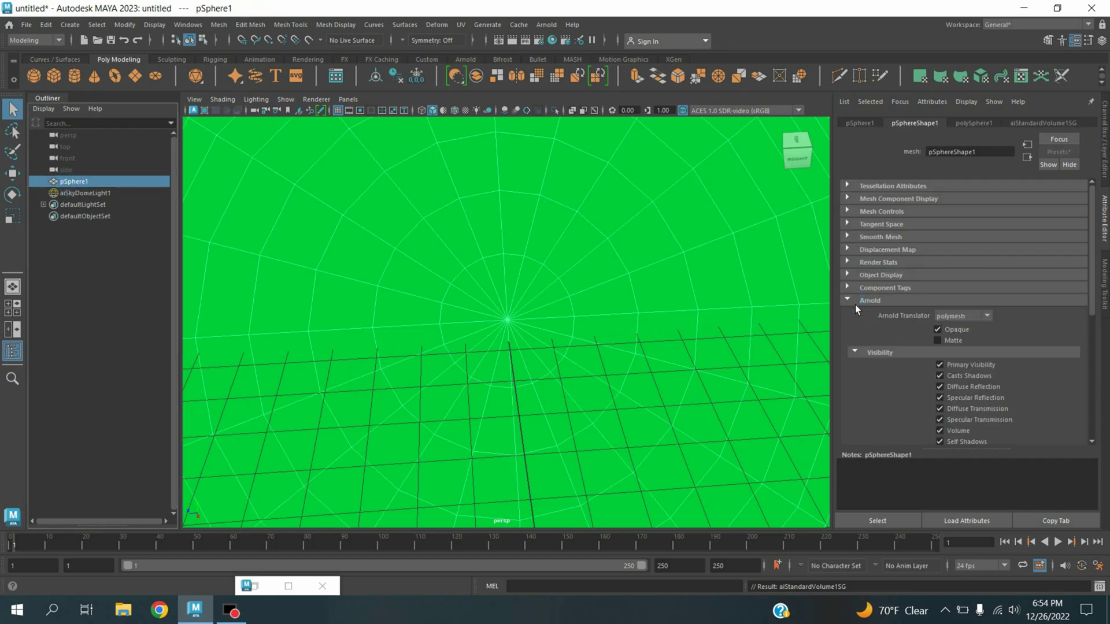
{"action": "scroll", "coordinate": [896, 390], "scroll_direction": "down", "scroll_amount": 8}
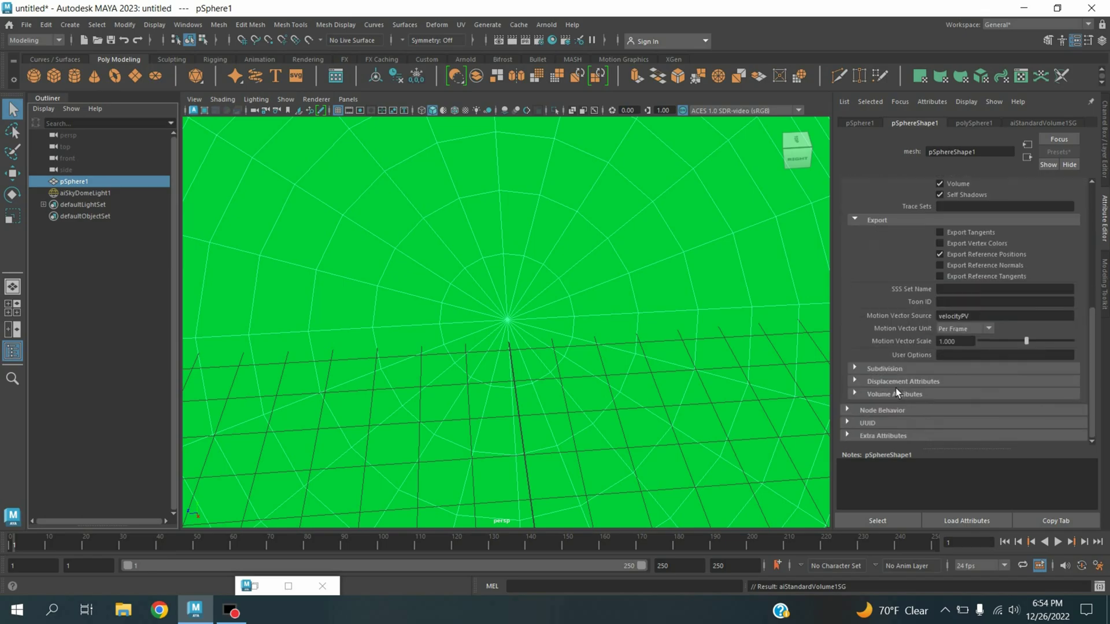
{"action": "left_click", "coordinate": [855, 396]}
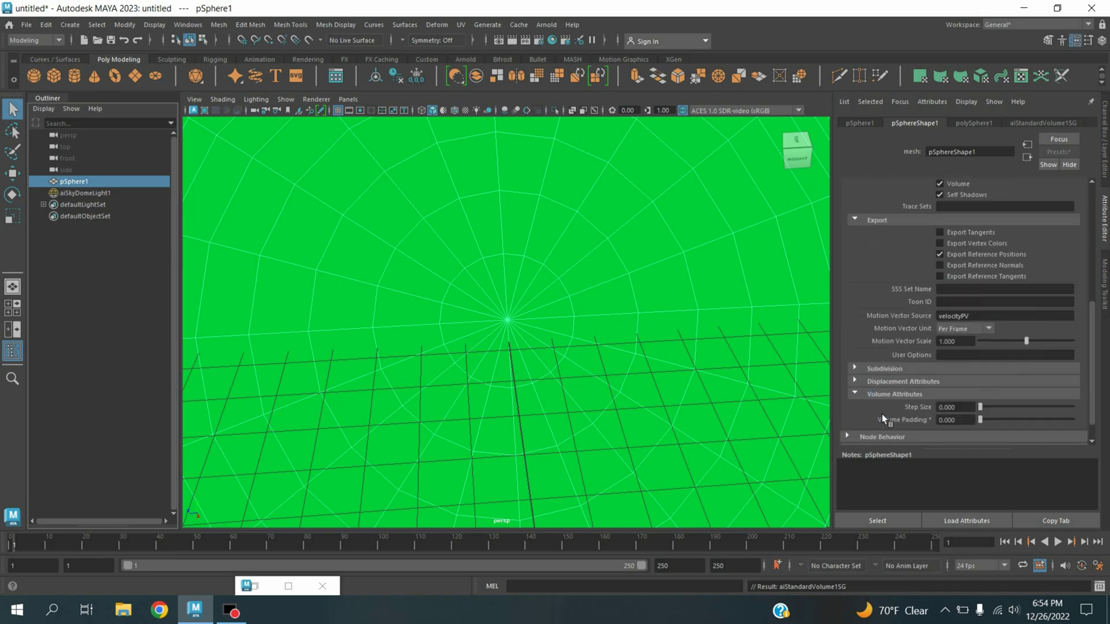
{"action": "scroll", "coordinate": [883, 419], "scroll_direction": "down", "scroll_amount": 1}
{"action": "double_click", "coordinate": [953, 382]}
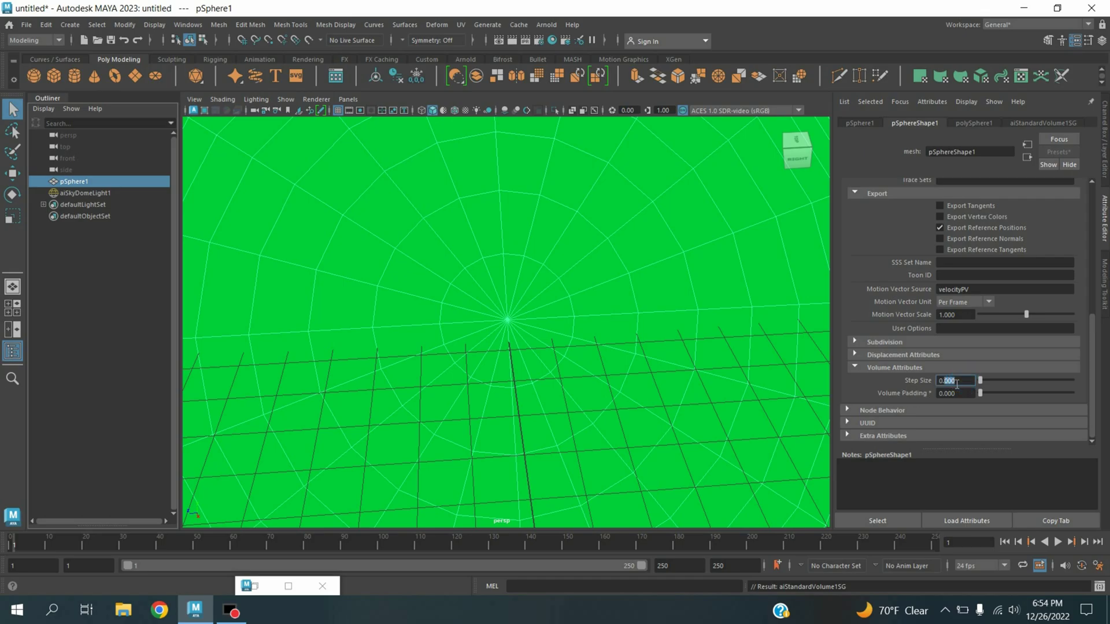
{"action": "type", "text": "1"}
{"action": "key", "text": "Return"}
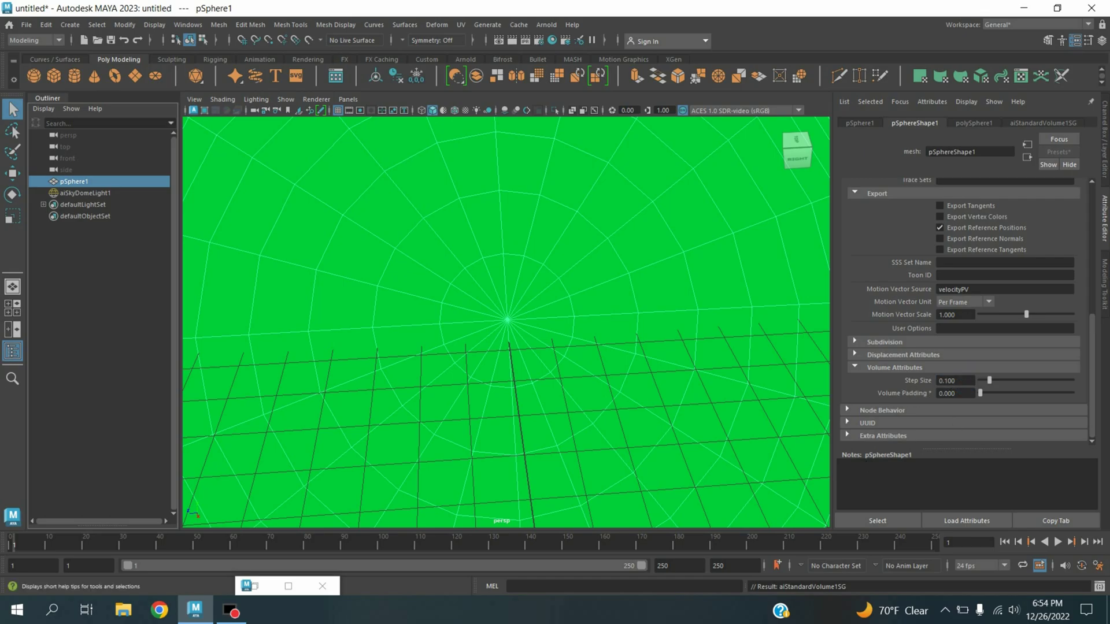
{"action": "left_click", "coordinate": [253, 587]}
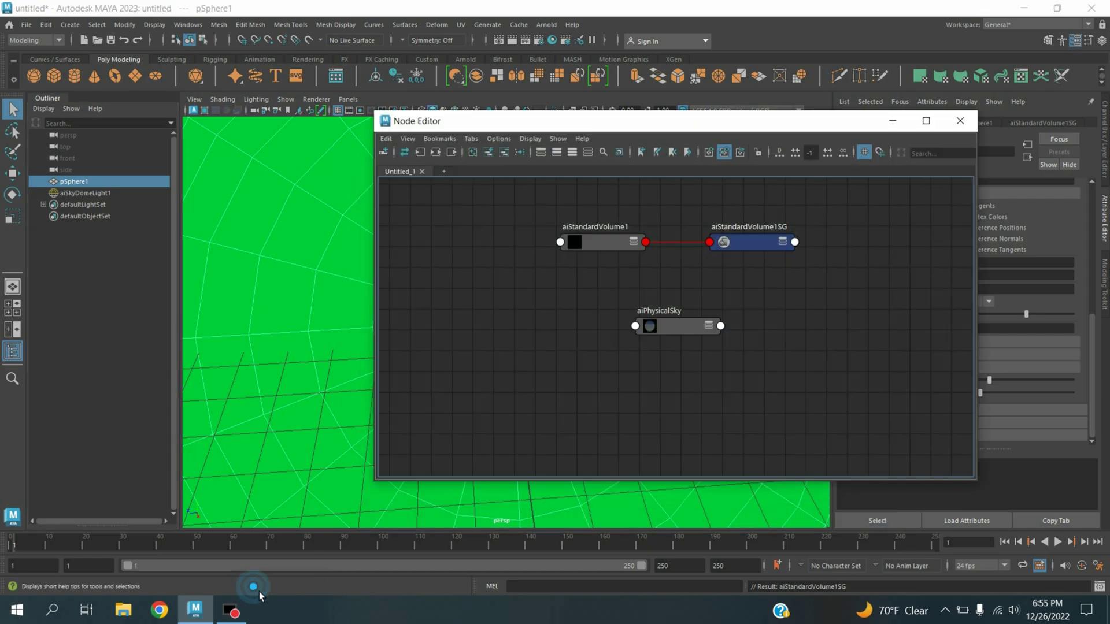
Connect a Cloud texture to aiStandardVolume1's Transparent Weight
{"action": "left_click", "coordinate": [603, 249]}
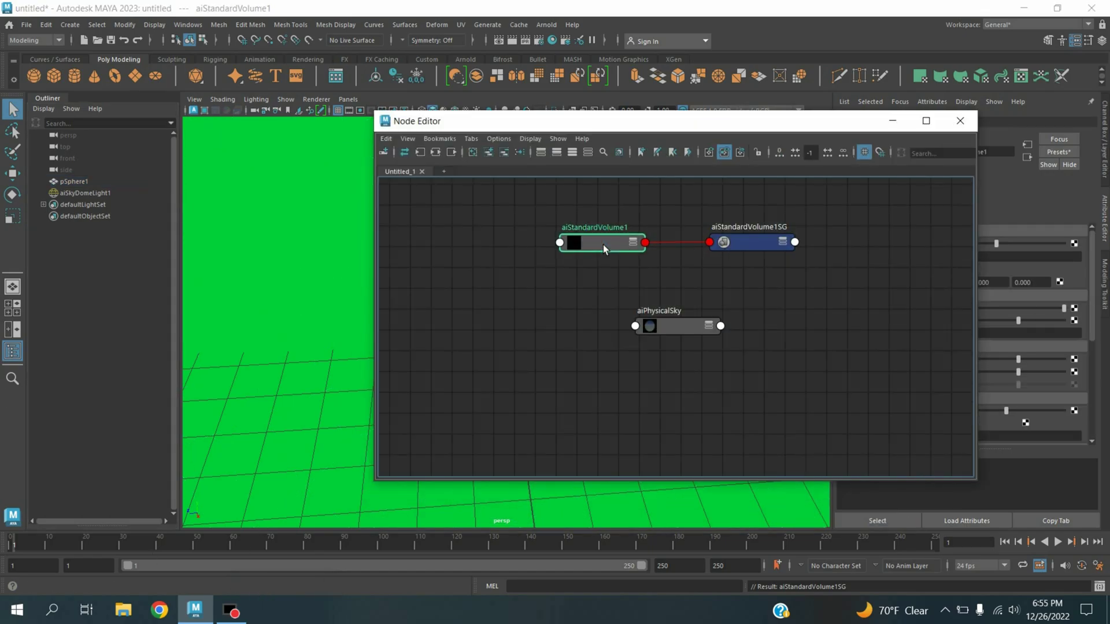
{"action": "left_click", "coordinate": [892, 121]}
{"action": "scroll", "coordinate": [927, 311], "scroll_direction": "down", "scroll_amount": 3}
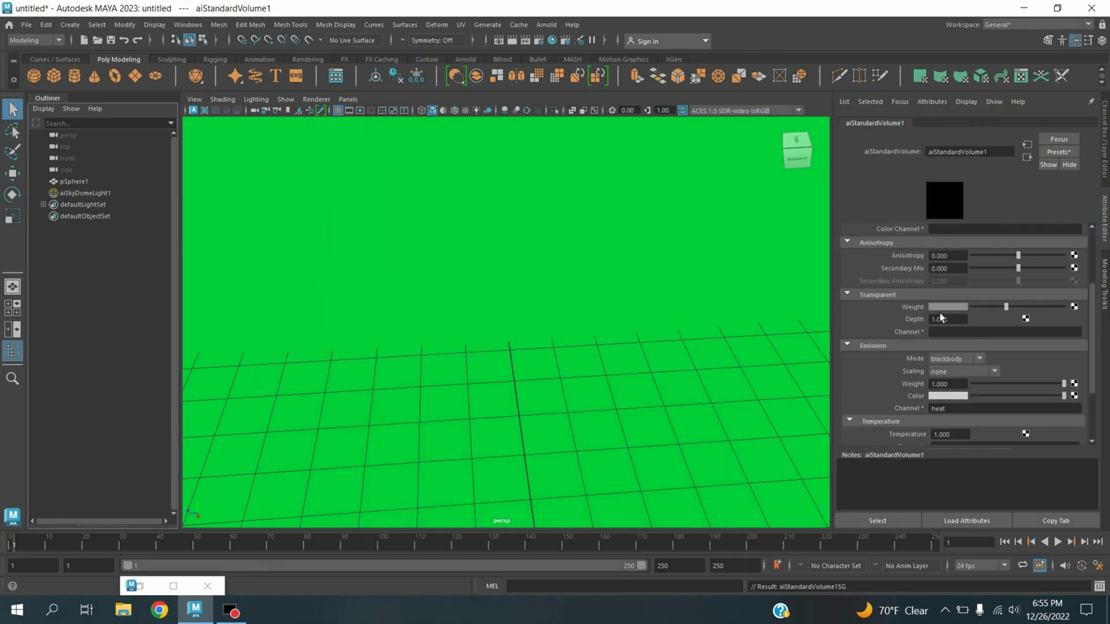
{"action": "left_click", "coordinate": [1074, 307]}
{"action": "left_click", "coordinate": [437, 245]}
{"action": "type", "text": "clo"}
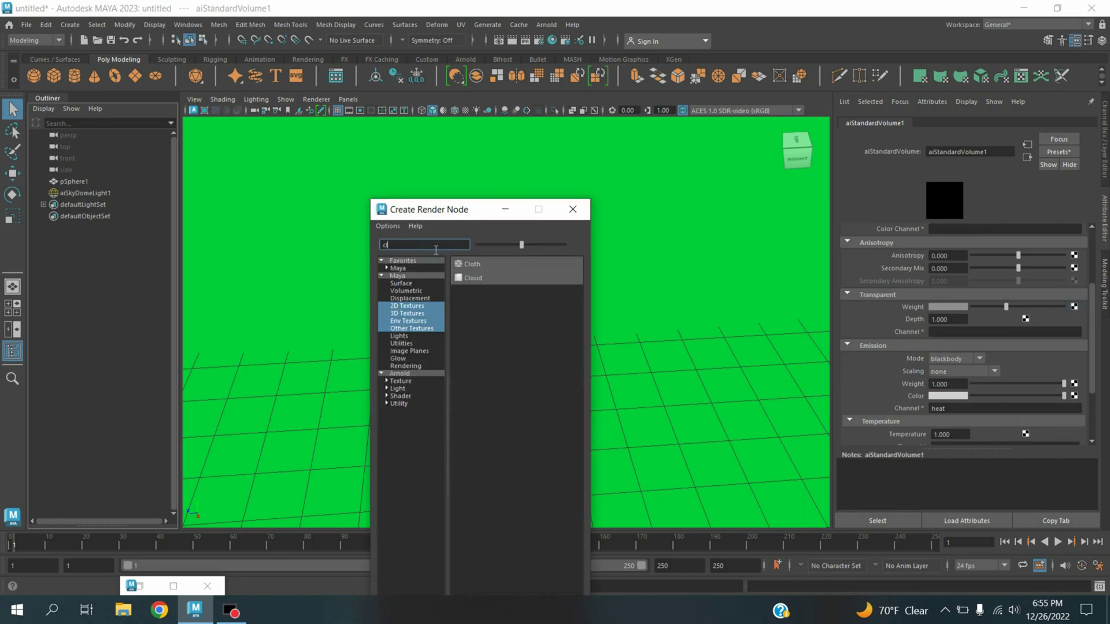
{"action": "left_click", "coordinate": [479, 280]}
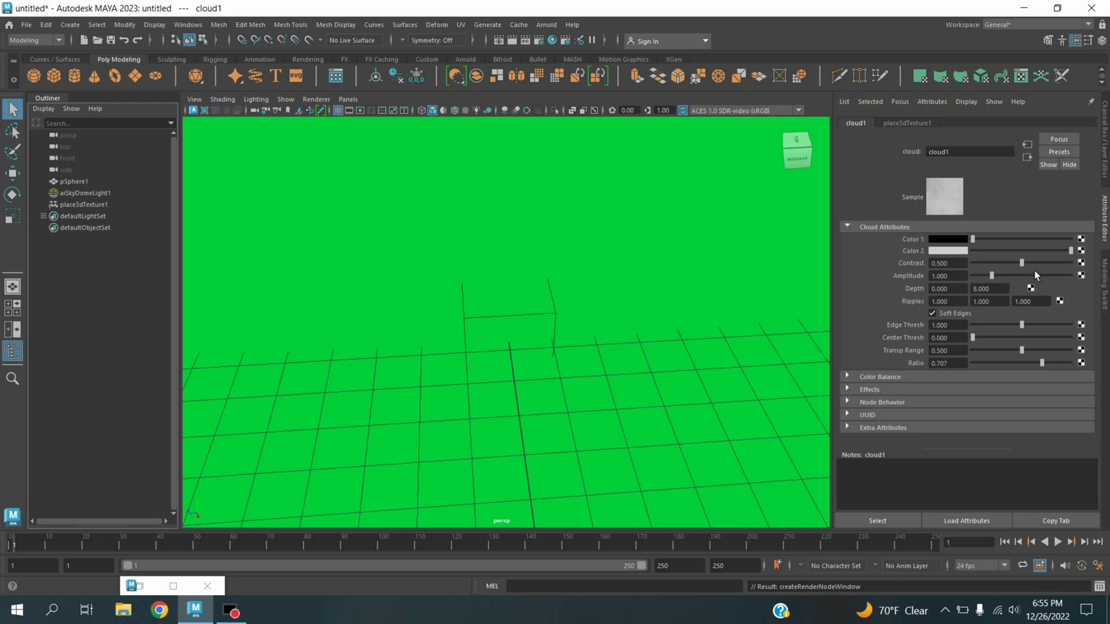
Raise cloud1 Contrast to 1.0 and test-render it in Arnold RenderView
{"action": "left_click_drag", "start_coordinate": [1023, 263], "coordinate": [1073, 263]}
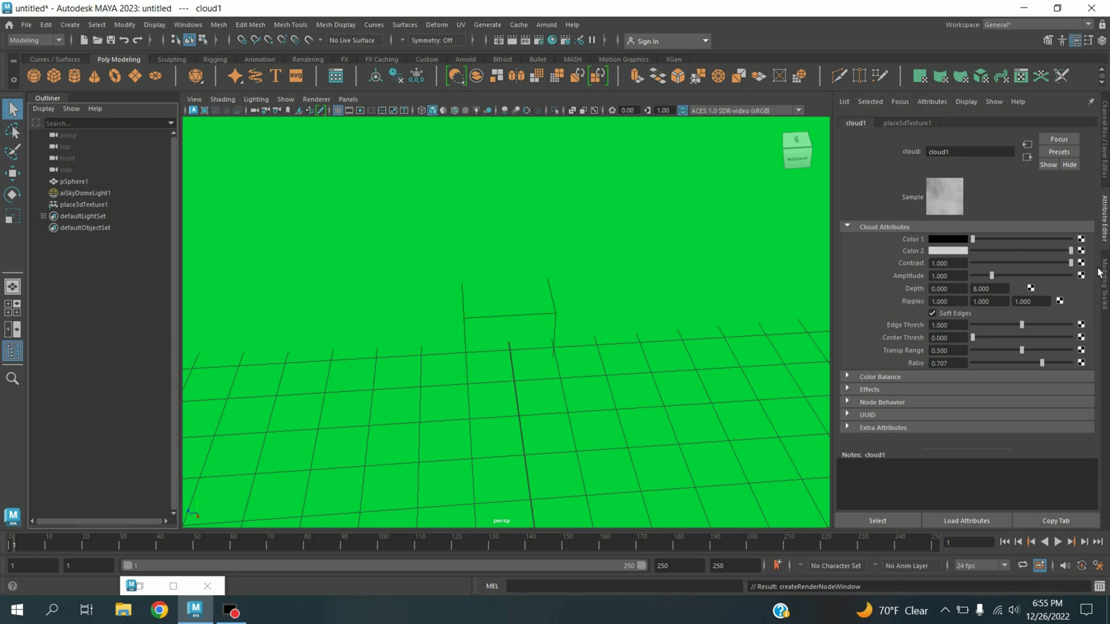
{"action": "left_click", "coordinate": [550, 29]}
{"action": "left_click", "coordinate": [554, 65]}
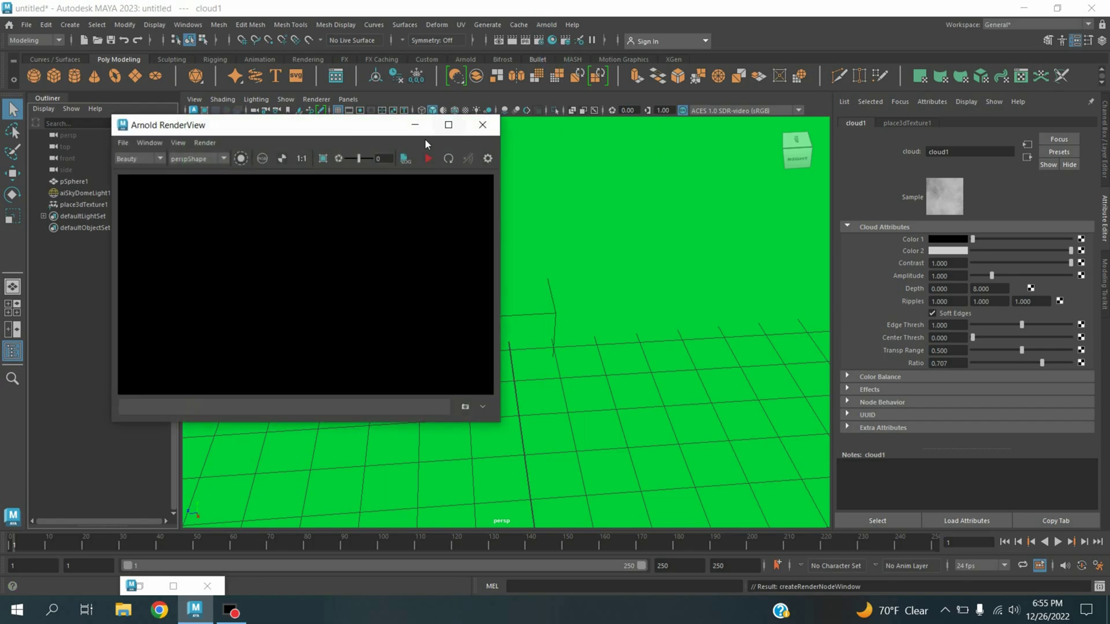
{"action": "left_click", "coordinate": [449, 160]}
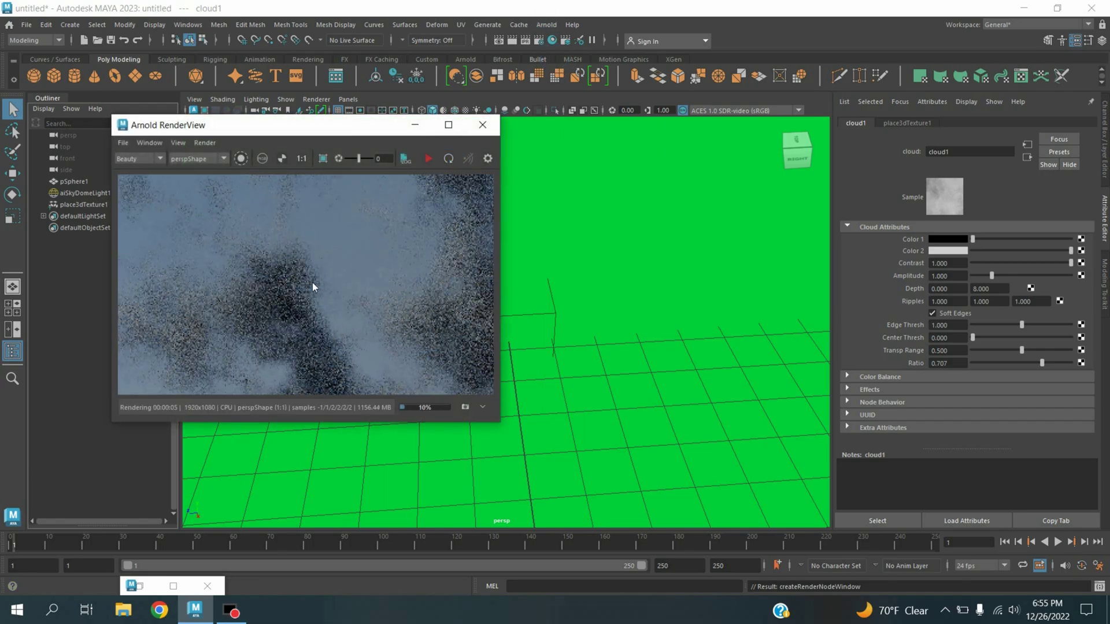
{"action": "left_click", "coordinate": [480, 126]}
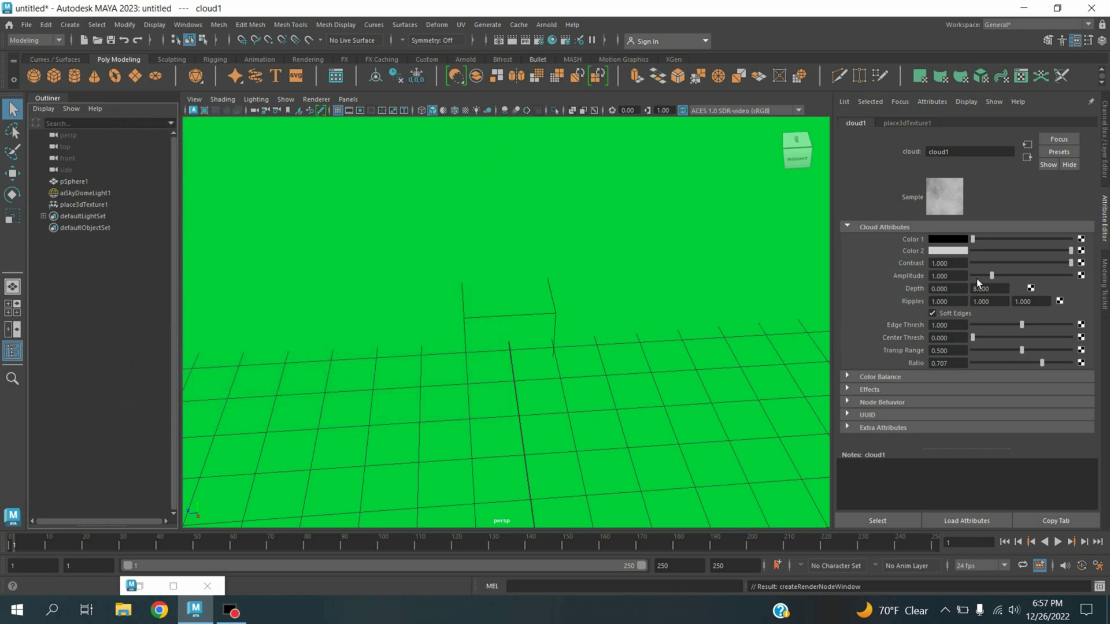
Raise cloud1 Amplitude to 5.0 and re-render the clouds in Arnold RenderView
{"action": "left_click_drag", "start_coordinate": [993, 276], "coordinate": [1076, 277]}
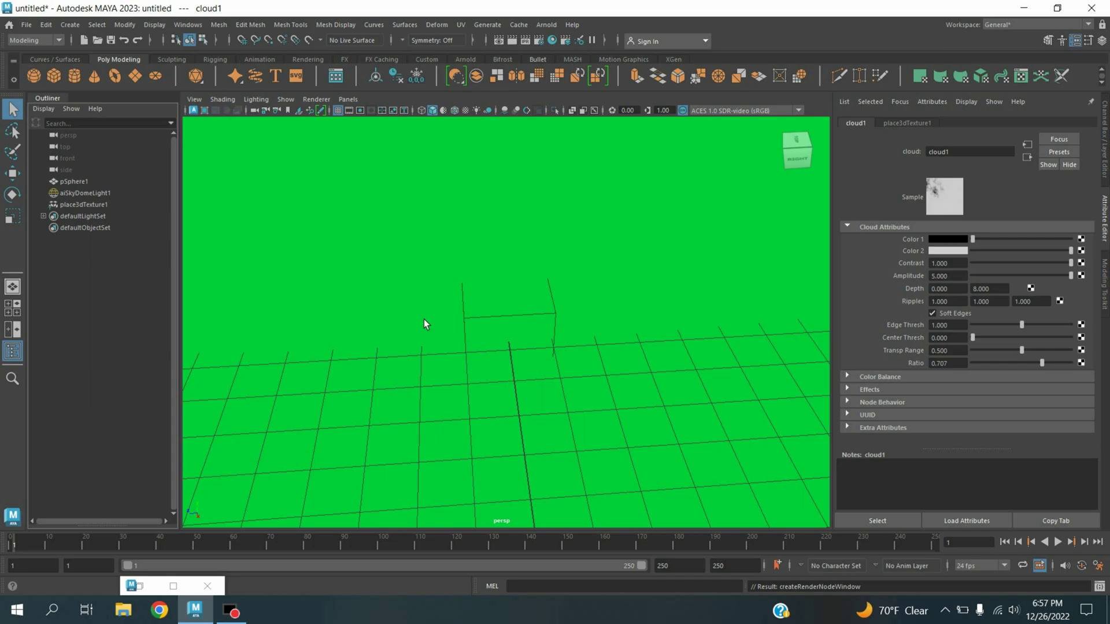
{"action": "left_click", "coordinate": [546, 25]}
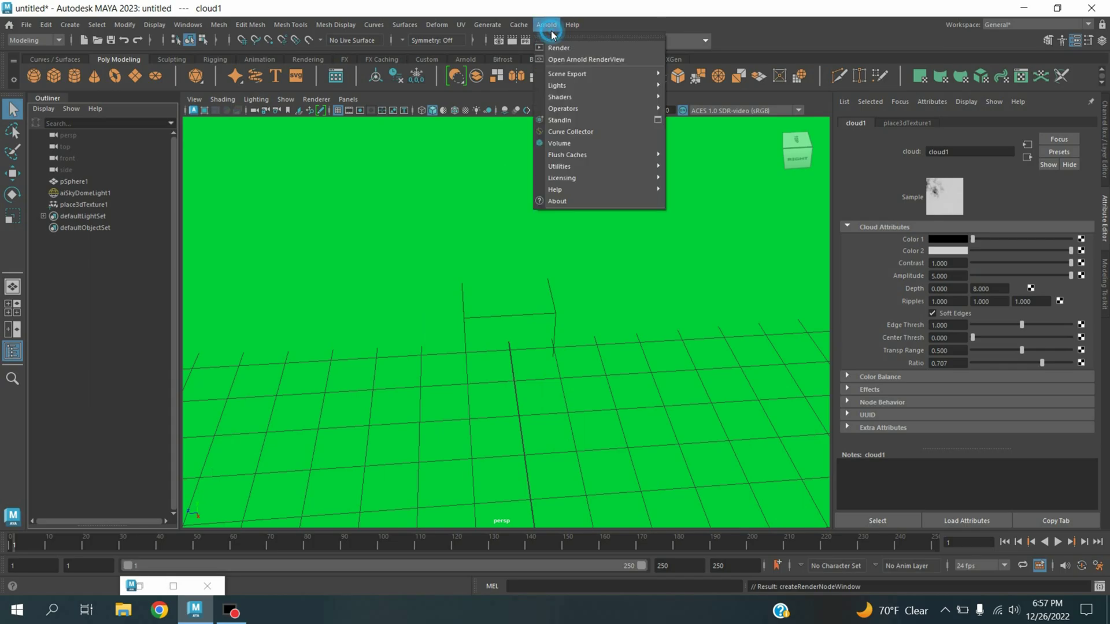
{"action": "left_click", "coordinate": [556, 60]}
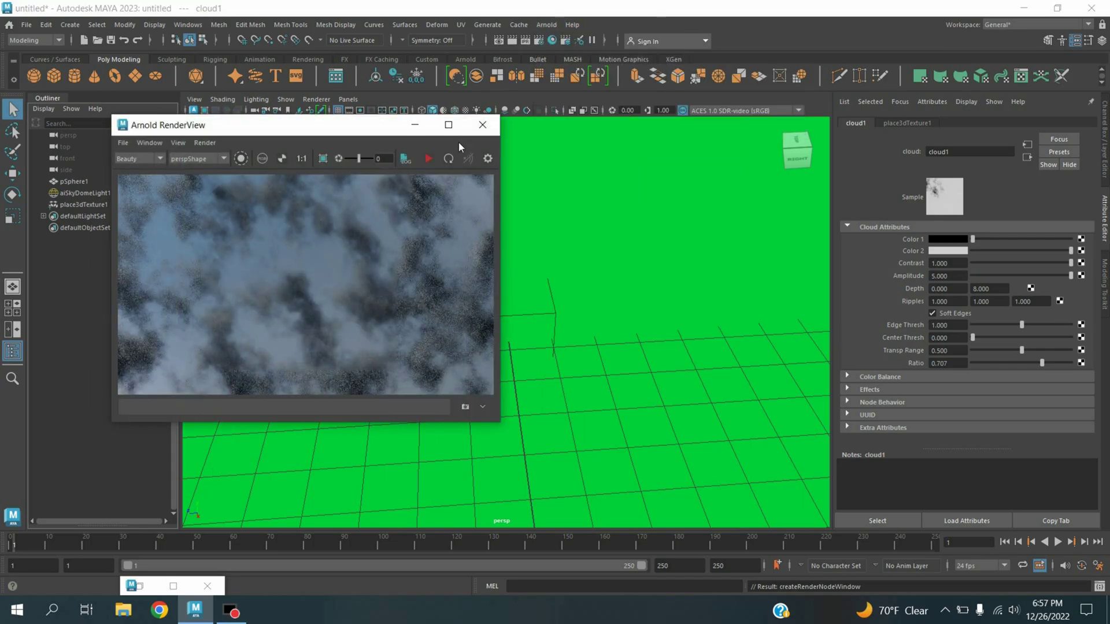
{"action": "left_click", "coordinate": [445, 160]}
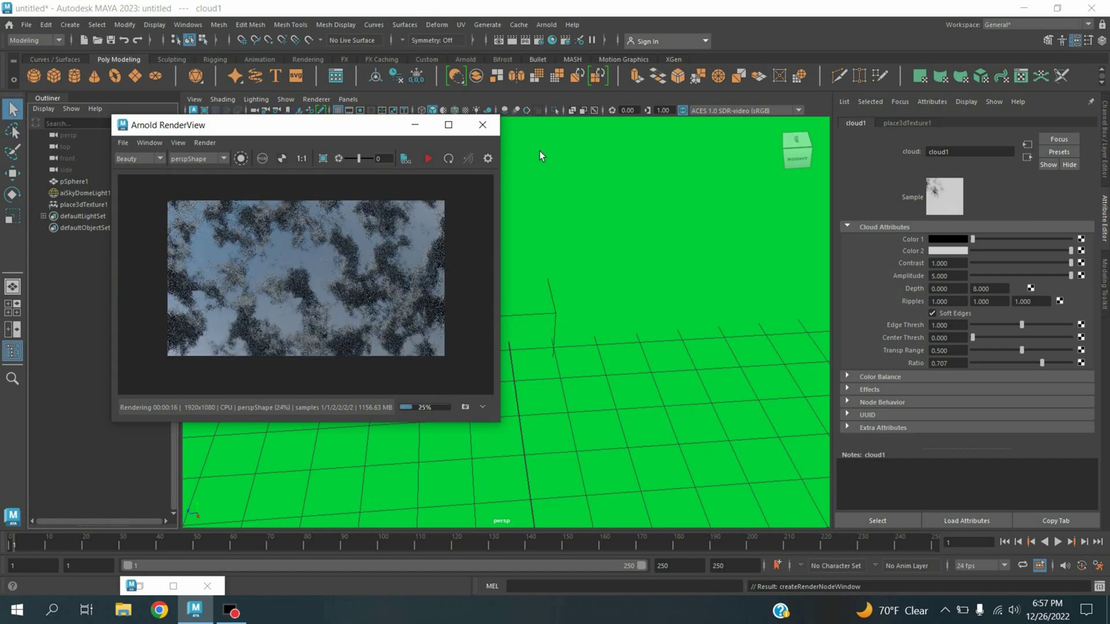
{"action": "left_click", "coordinate": [483, 126]}
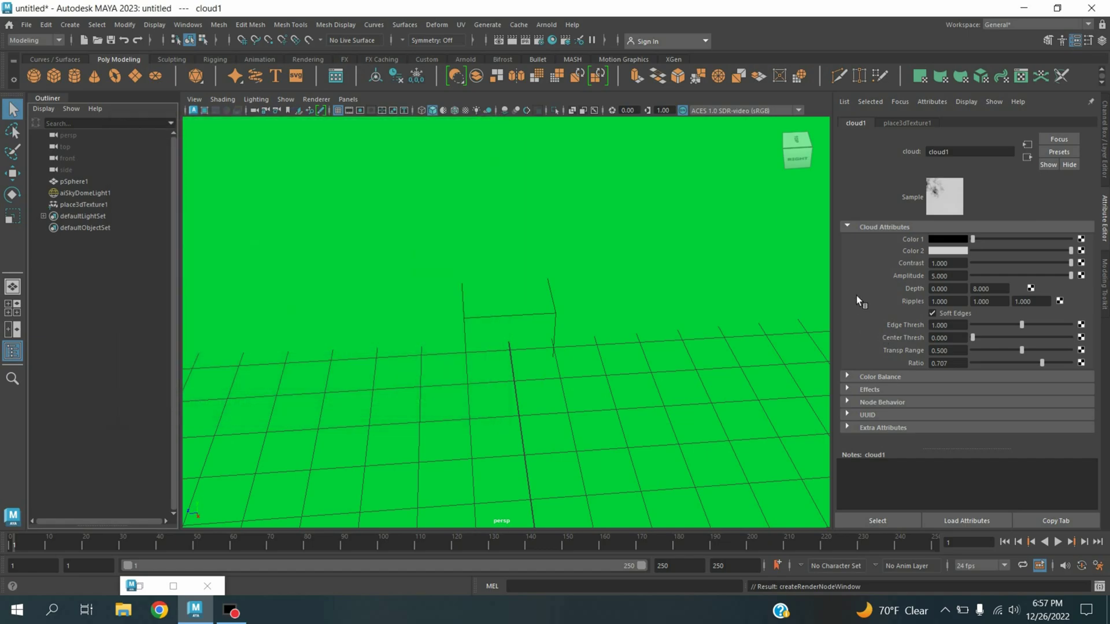
Set aiStandardVolume1's Scatter Color to white
{"action": "left_click", "coordinate": [149, 587]}
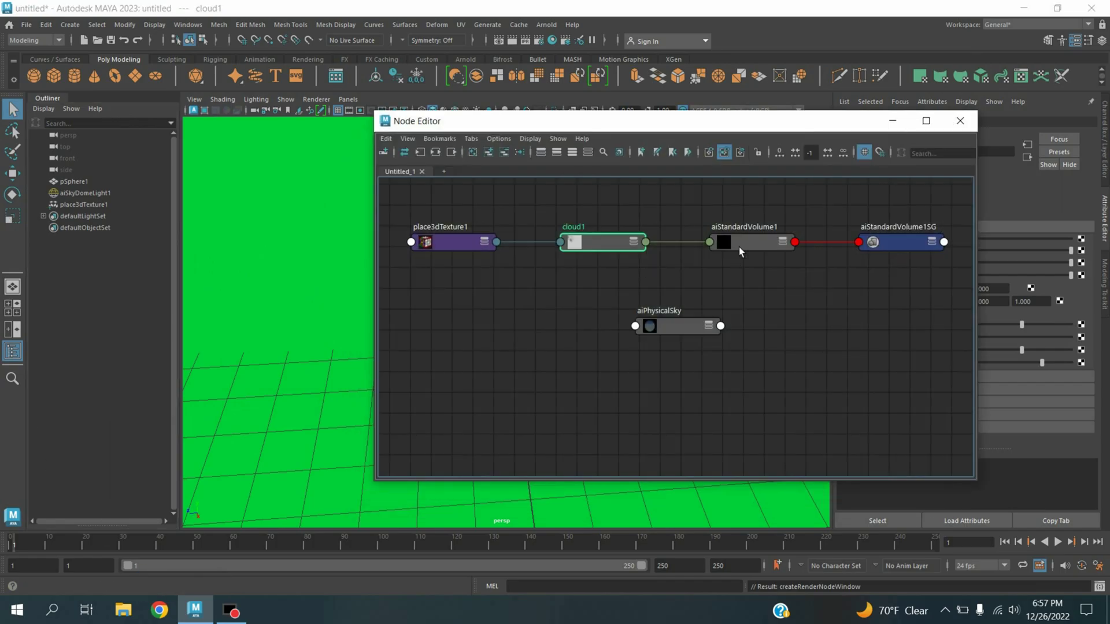
{"action": "left_click", "coordinate": [747, 245]}
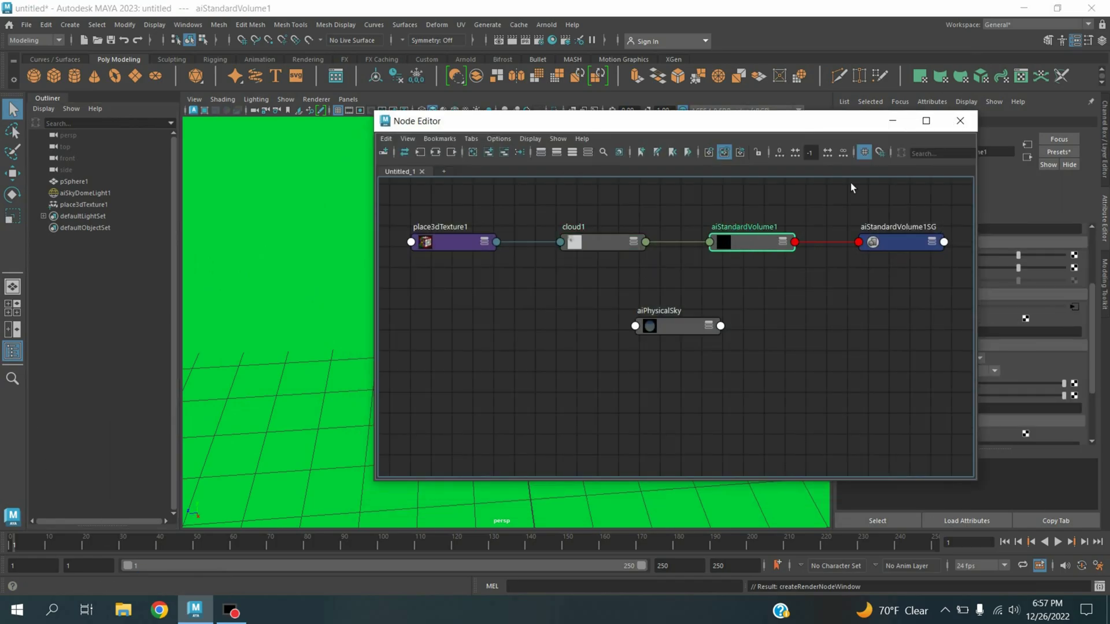
{"action": "left_click", "coordinate": [893, 121]}
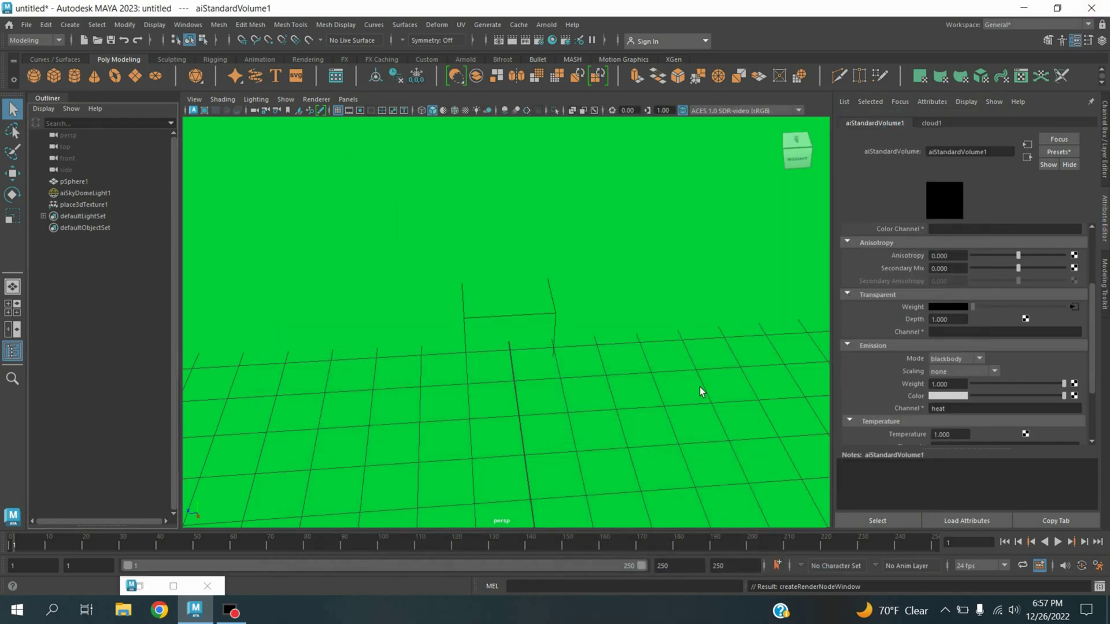
{"action": "scroll", "coordinate": [898, 341], "scroll_direction": "up", "scroll_amount": 3}
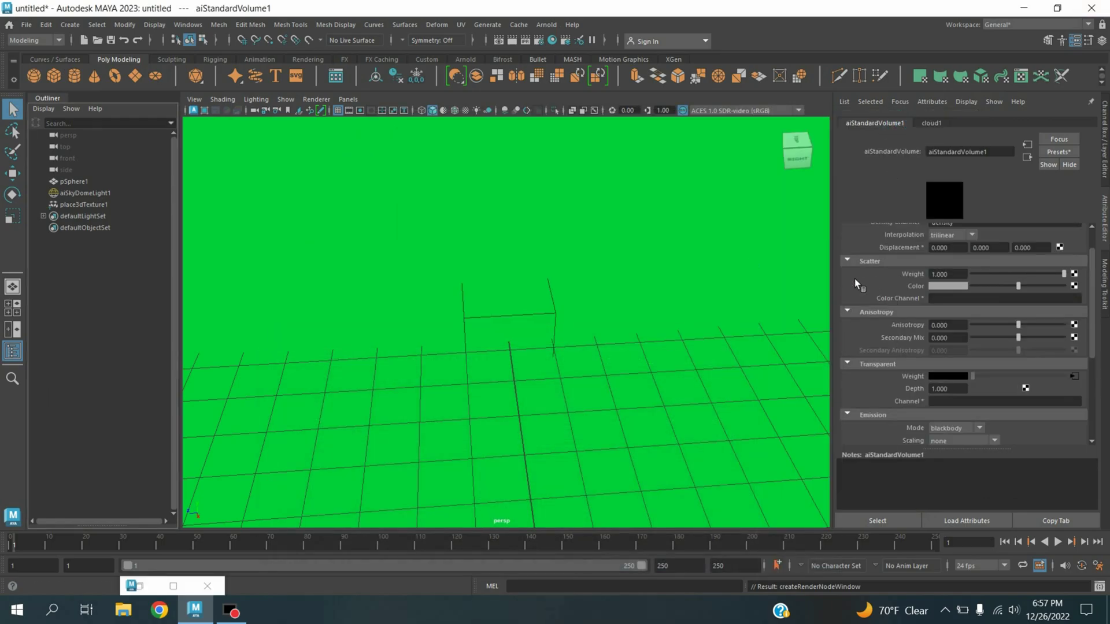
{"action": "left_click", "coordinate": [949, 286]}
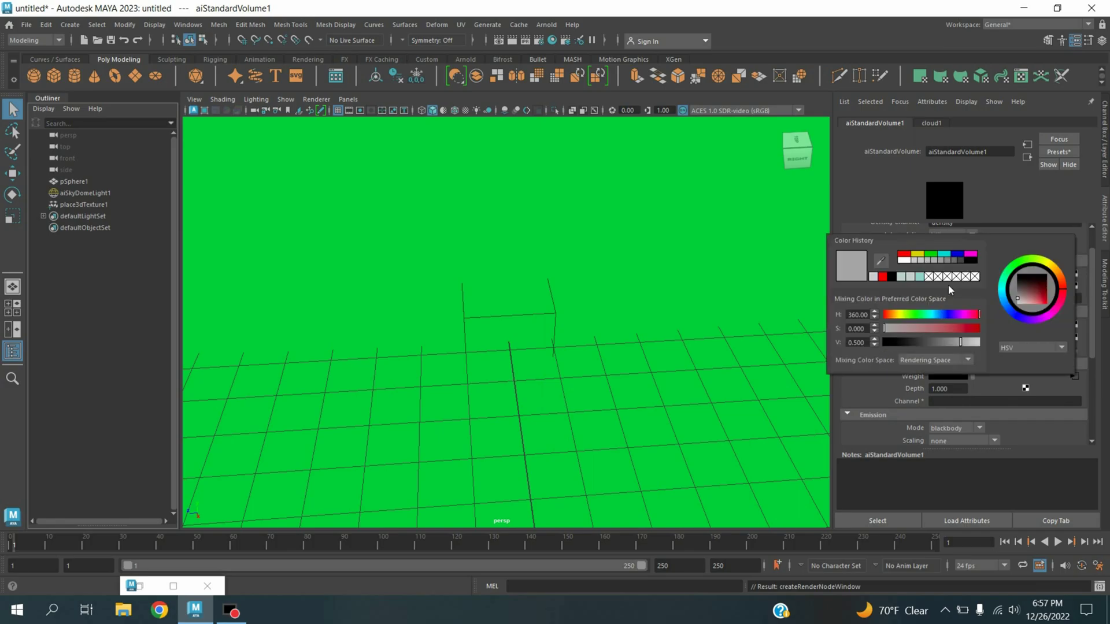
{"action": "left_click", "coordinate": [904, 261]}
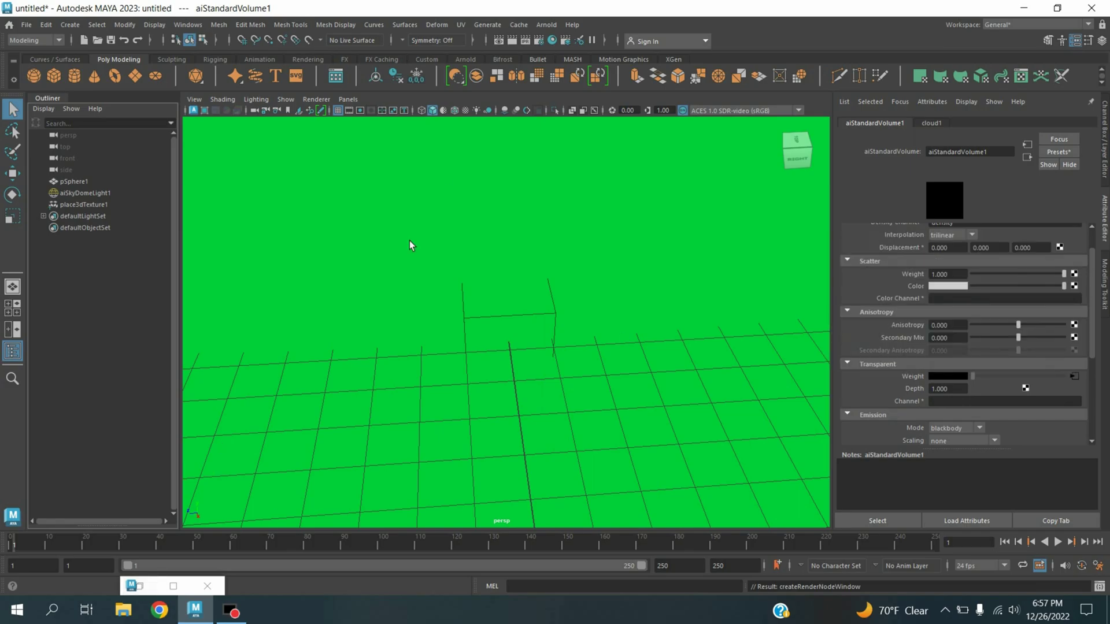
Render the brighter white-scatter clouds in Arnold RenderView, then close the window
{"action": "left_click", "coordinate": [545, 24]}
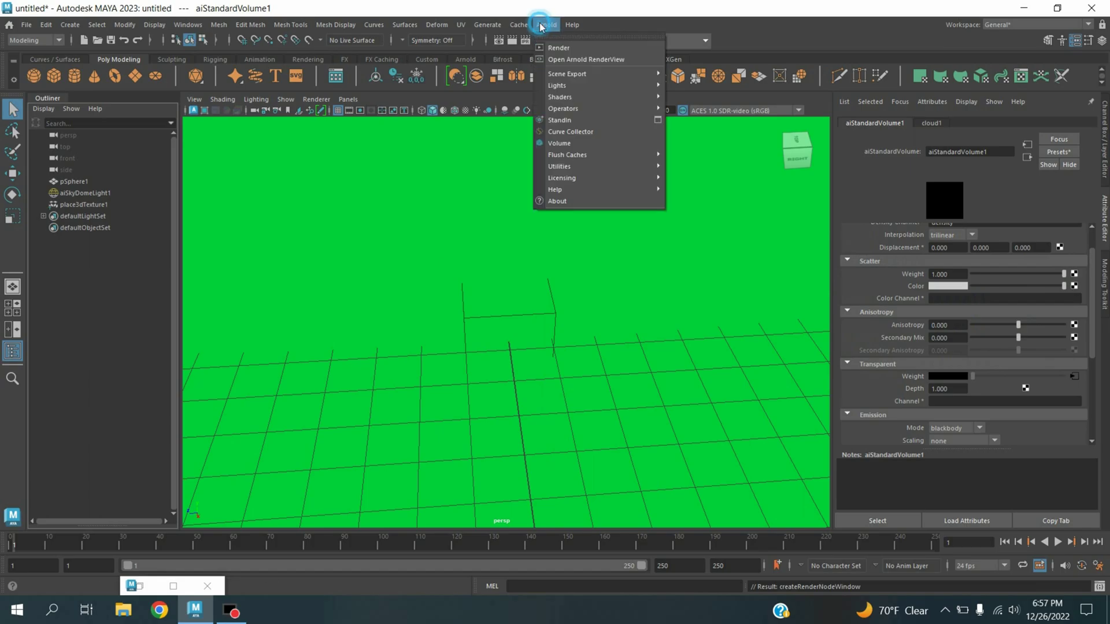
{"action": "left_click", "coordinate": [564, 59]}
{"action": "left_click", "coordinate": [448, 161]}
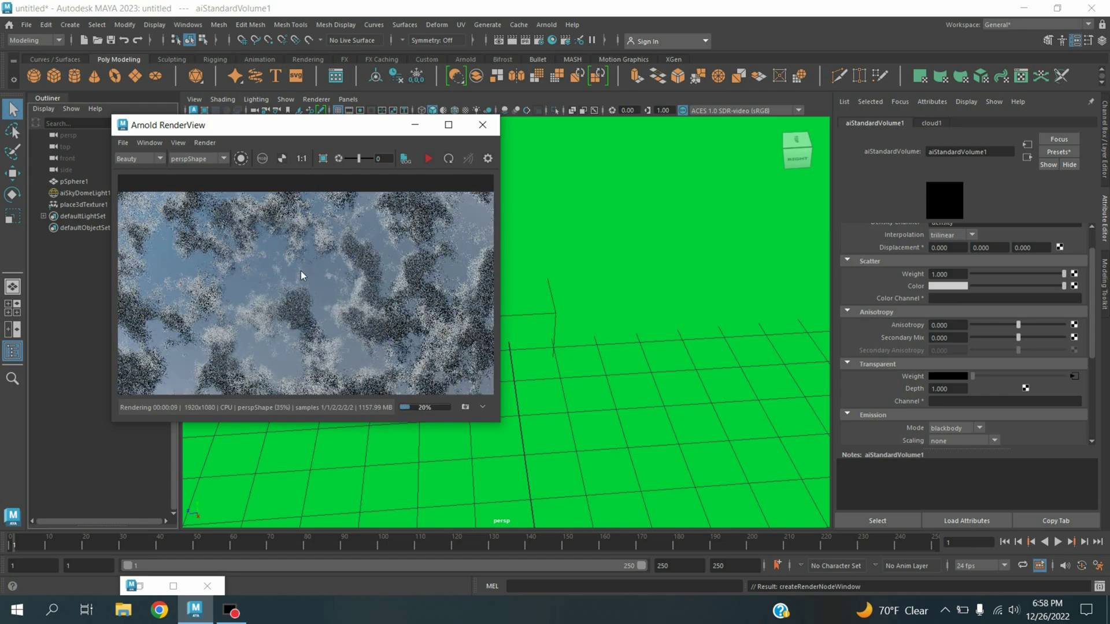
{"action": "scroll", "coordinate": [297, 241], "scroll_direction": "up", "scroll_amount": 2}
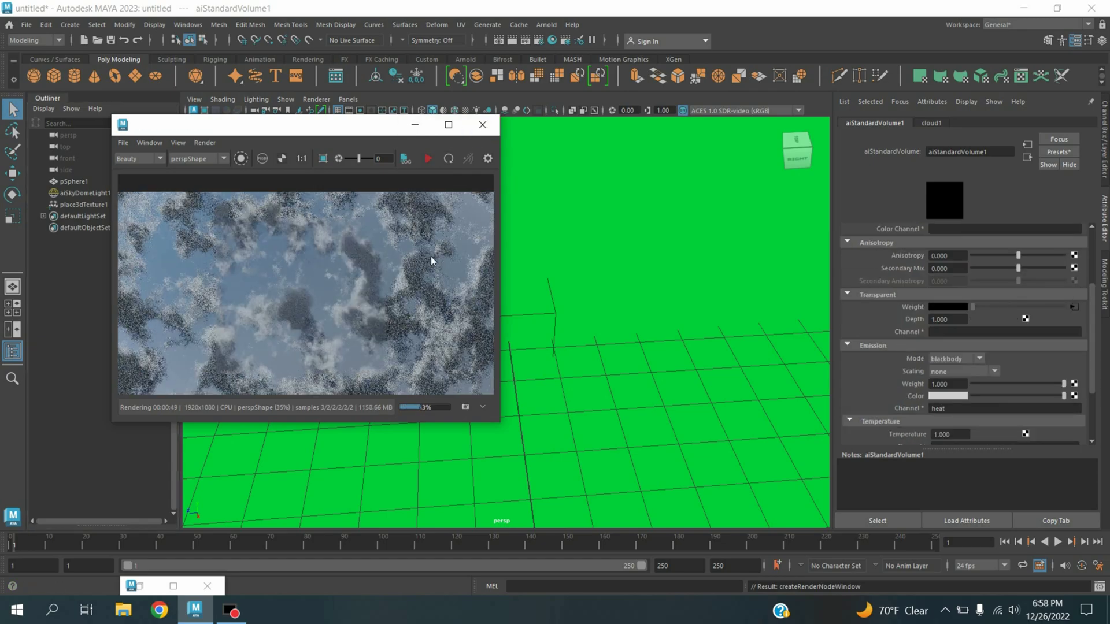
{"action": "left_click", "coordinate": [483, 125]}
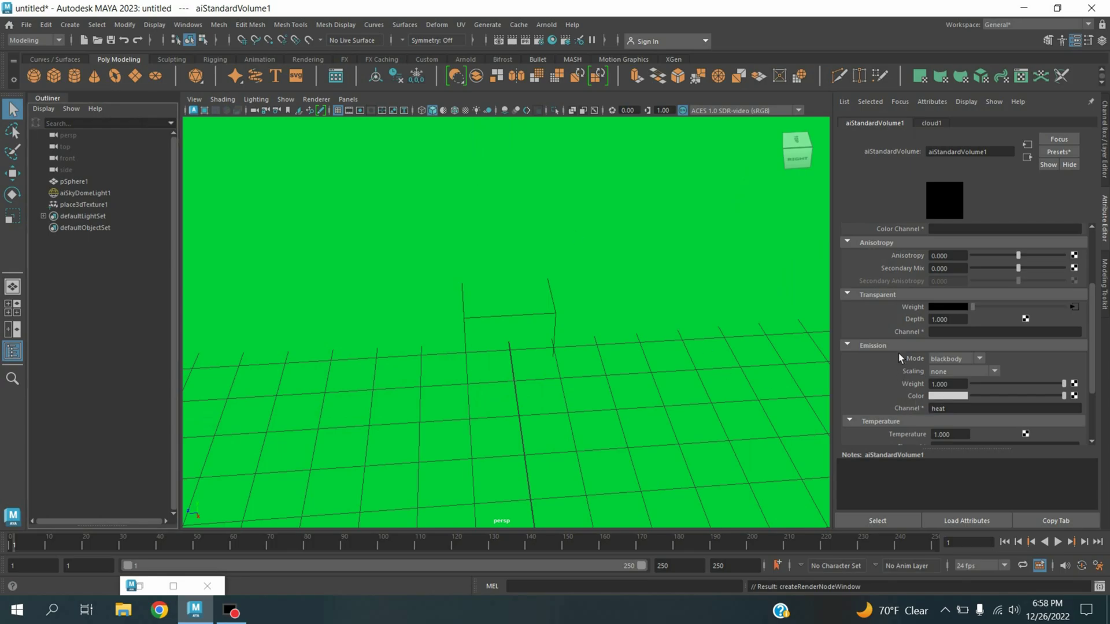
Change the volume's transparency Depth to 1.300
{"action": "double_click", "coordinate": [948, 324]}
{"action": "double_click", "coordinate": [944, 324]}
{"action": "type", "text": "3"}
{"action": "key", "text": "Return"}
Re-render the clouds in Arnold RenderView and maximize the render window
{"action": "left_click", "coordinate": [546, 25]}
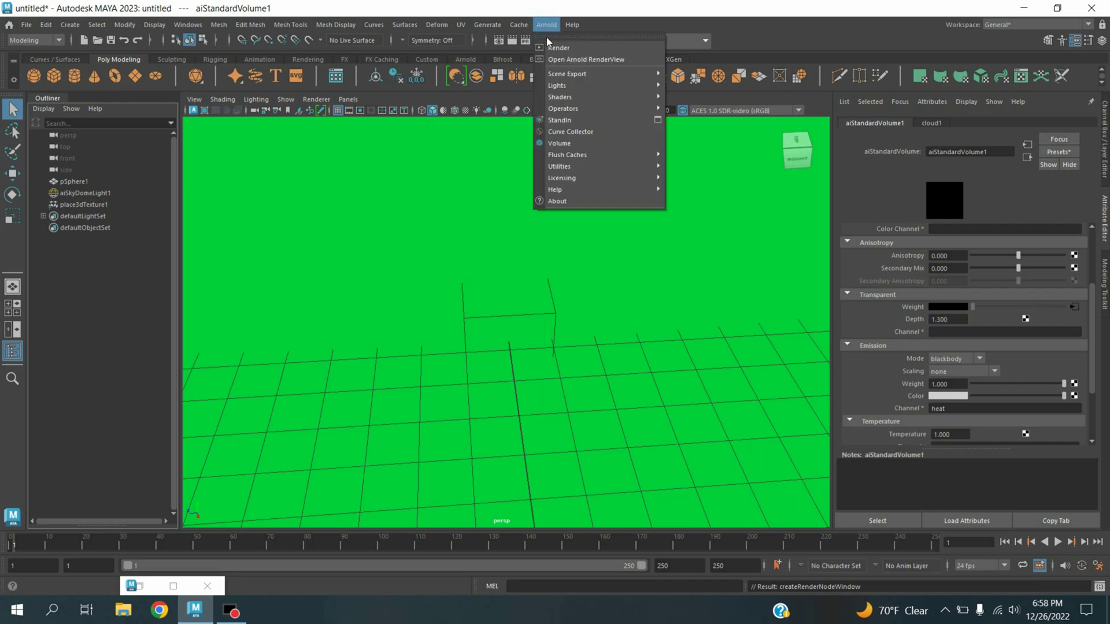
{"action": "left_click", "coordinate": [557, 60]}
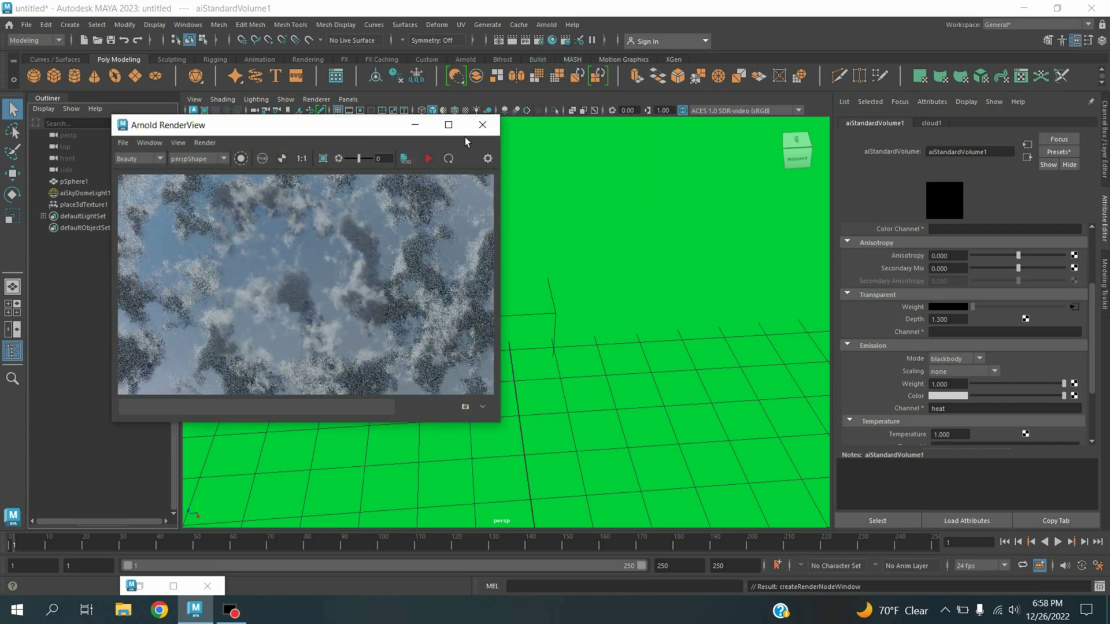
{"action": "left_click", "coordinate": [449, 160]}
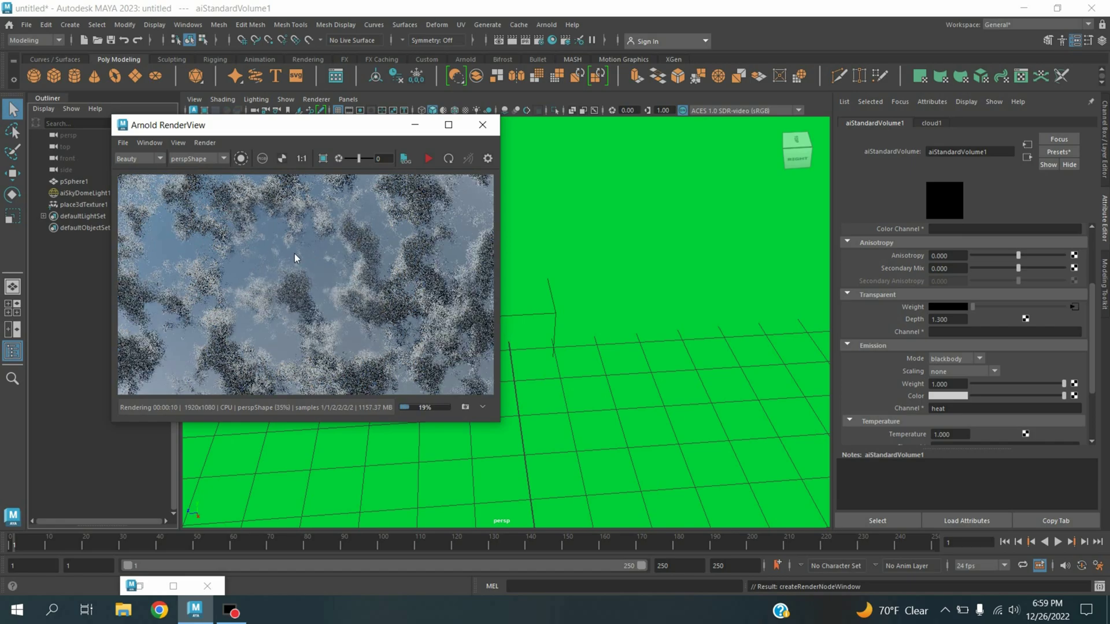
{"action": "left_click", "coordinate": [447, 126]}
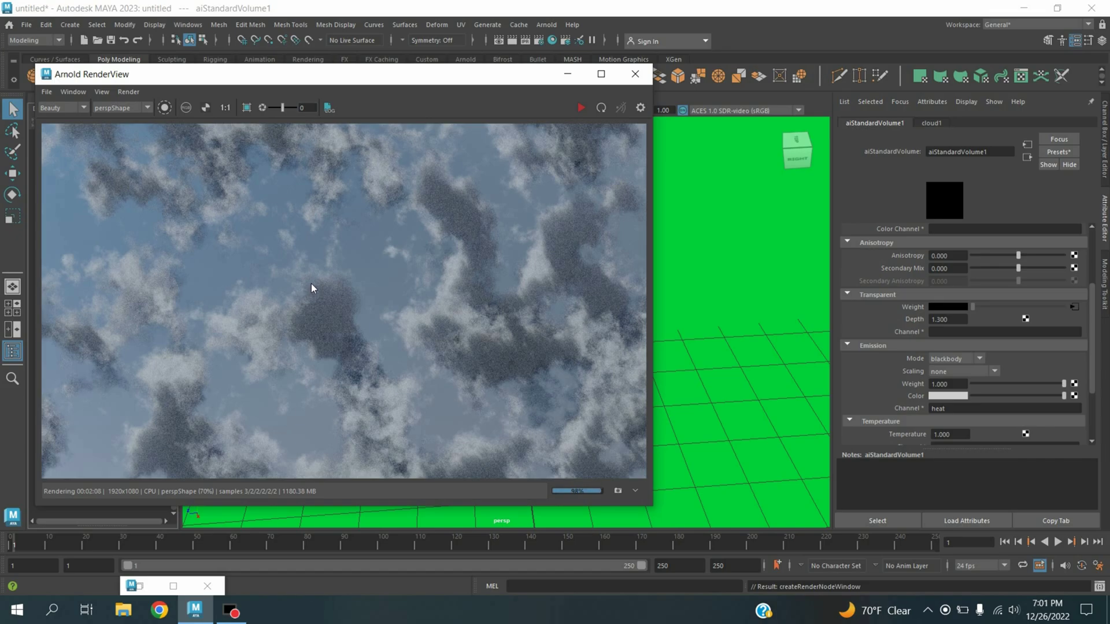